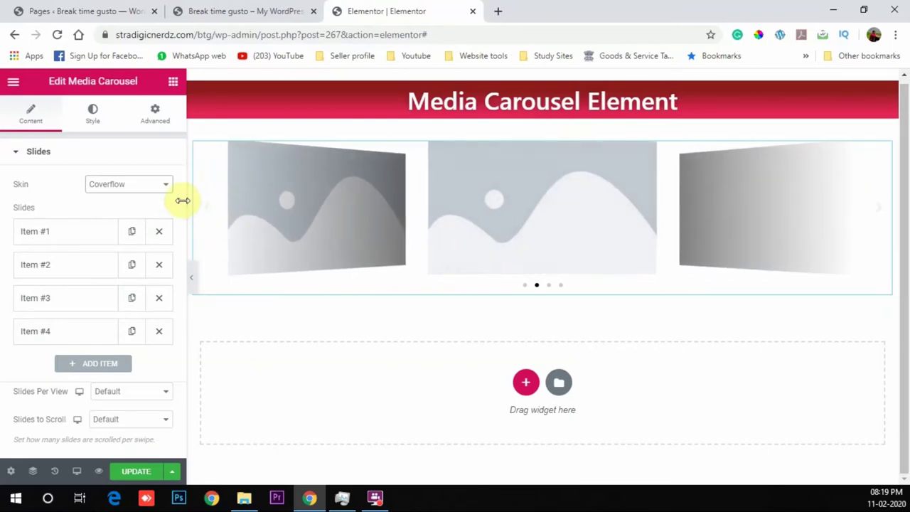
- Set the media carousel's skin to Carousel and expand the settings of slide Item #1
click(163, 187)
click(136, 199)
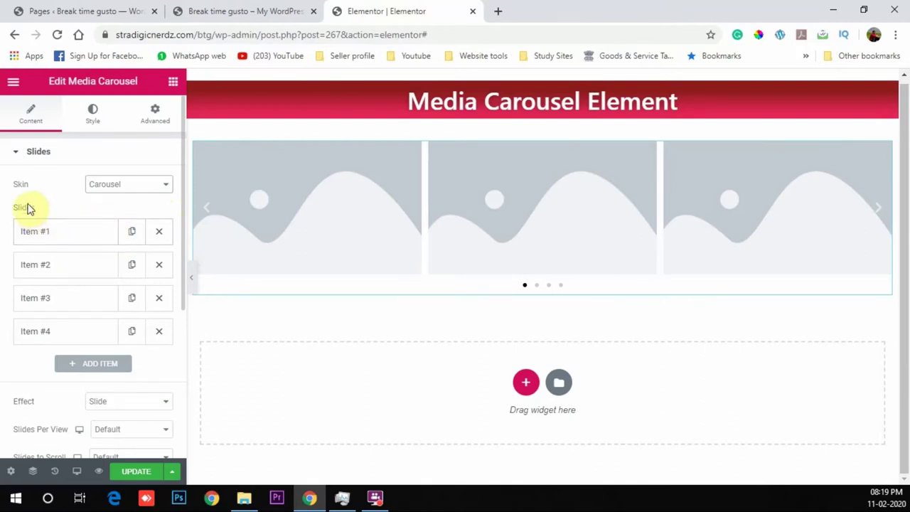
click(36, 240)
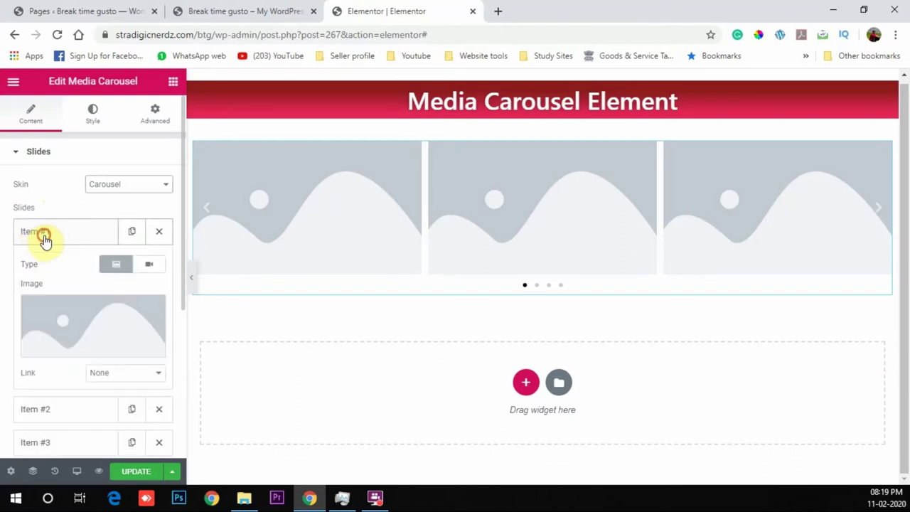
scroll(73, 288, down, 1)
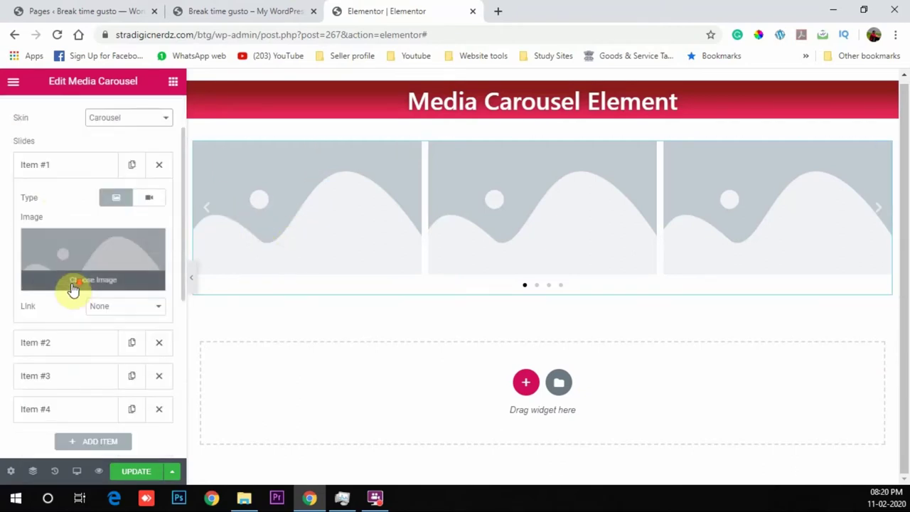
click(74, 164)
click(55, 168)
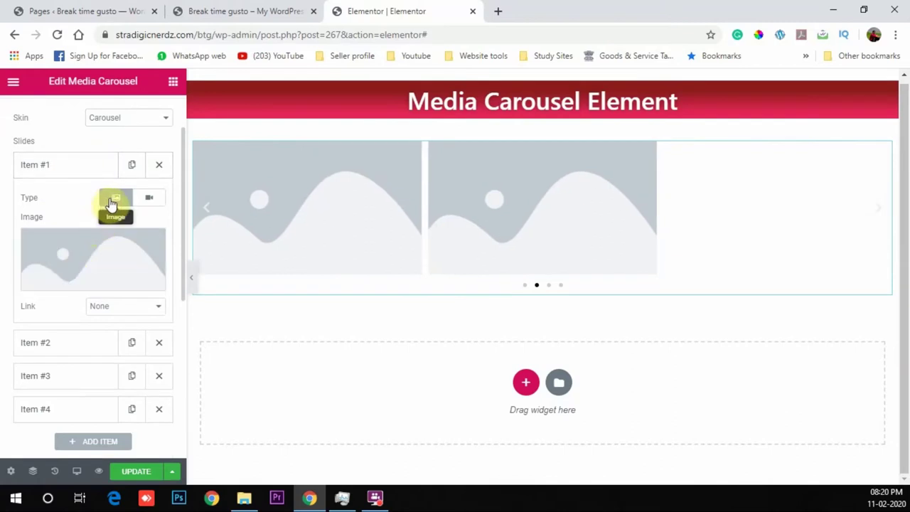
- Keep Item #1 as an image slide and insert about-free-img.jpg from the media library as its image
click(153, 199)
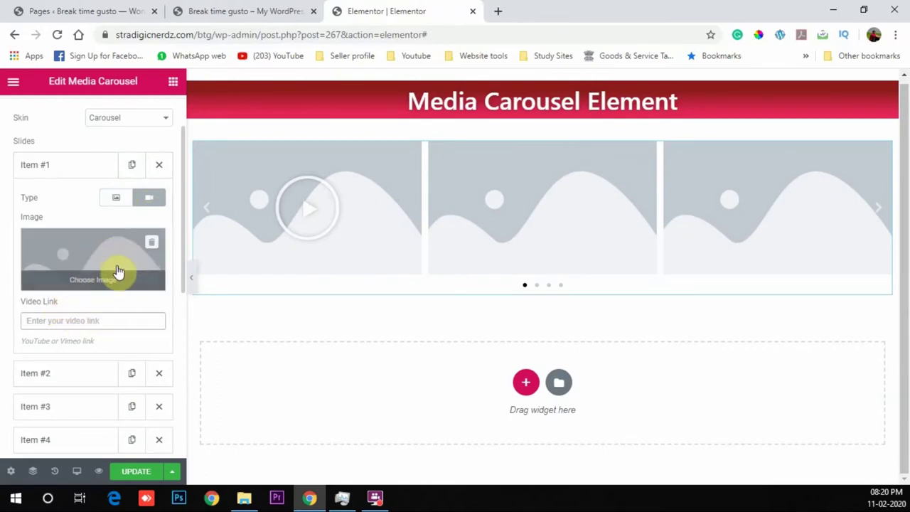
click(116, 199)
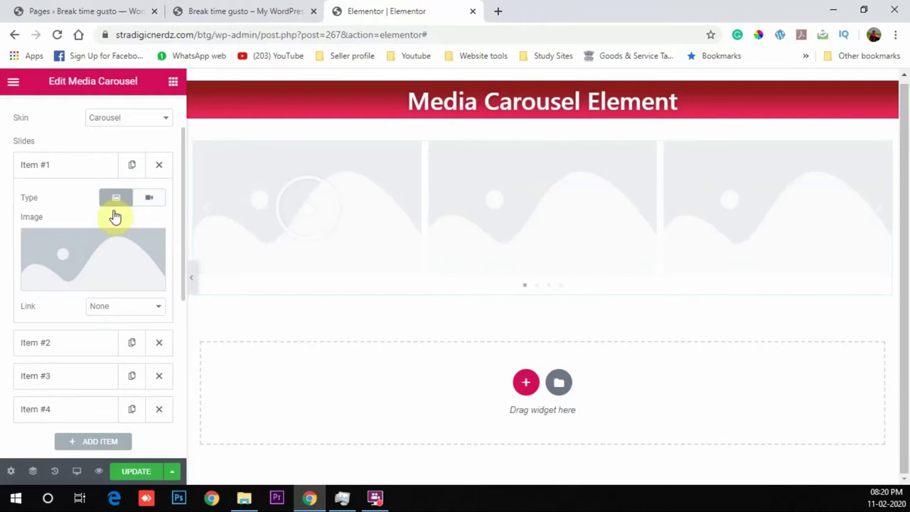
click(95, 266)
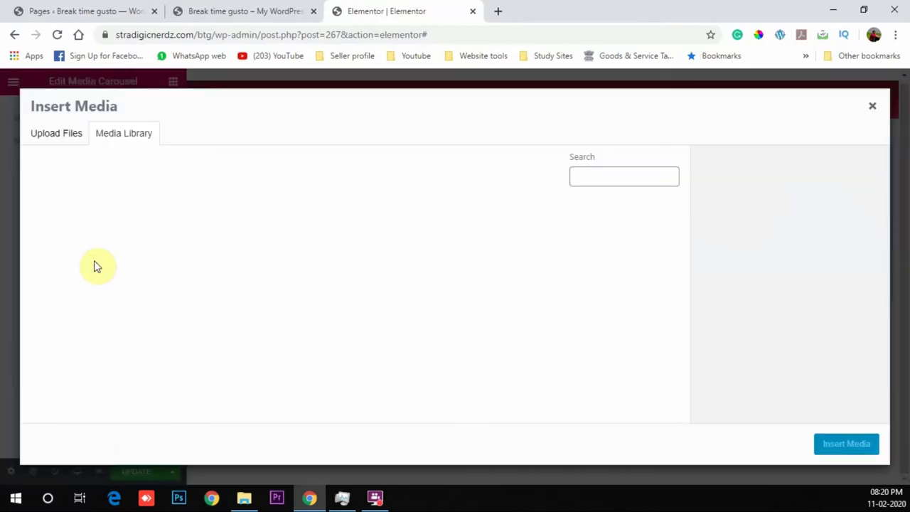
click(69, 132)
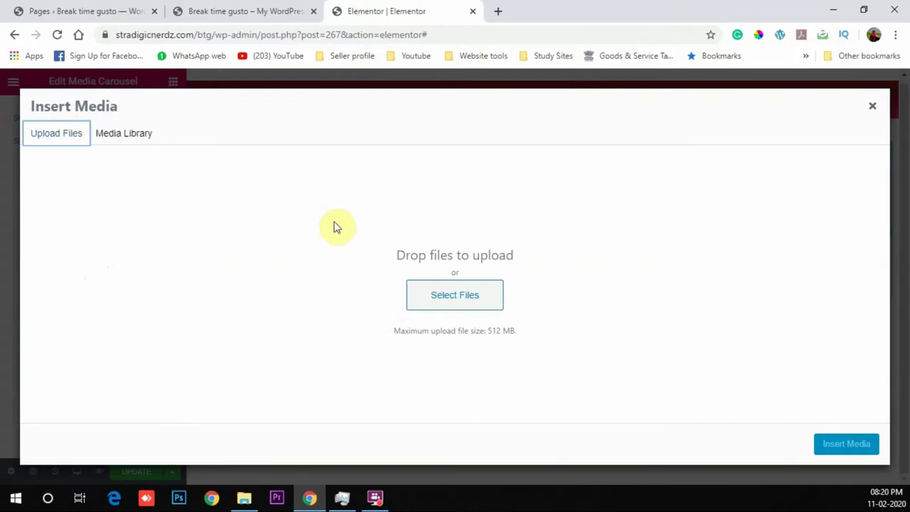
click(136, 135)
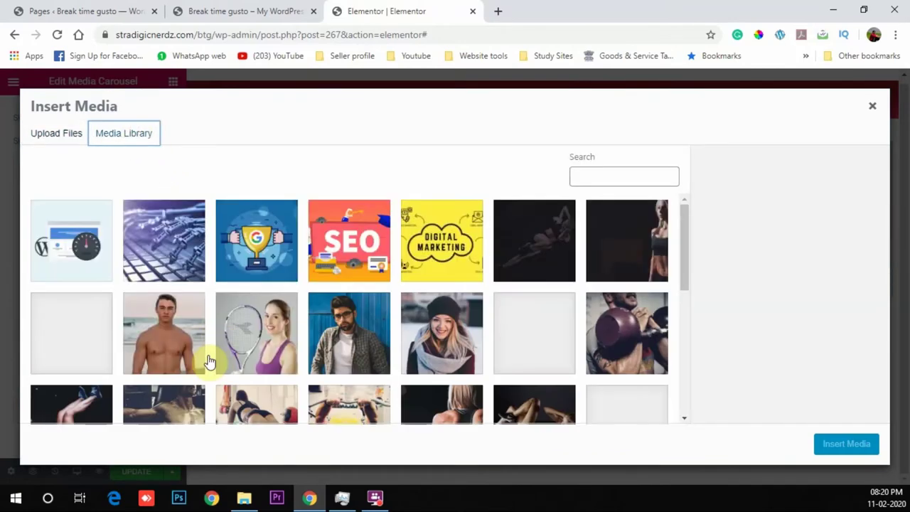
scroll(447, 333, down, 5)
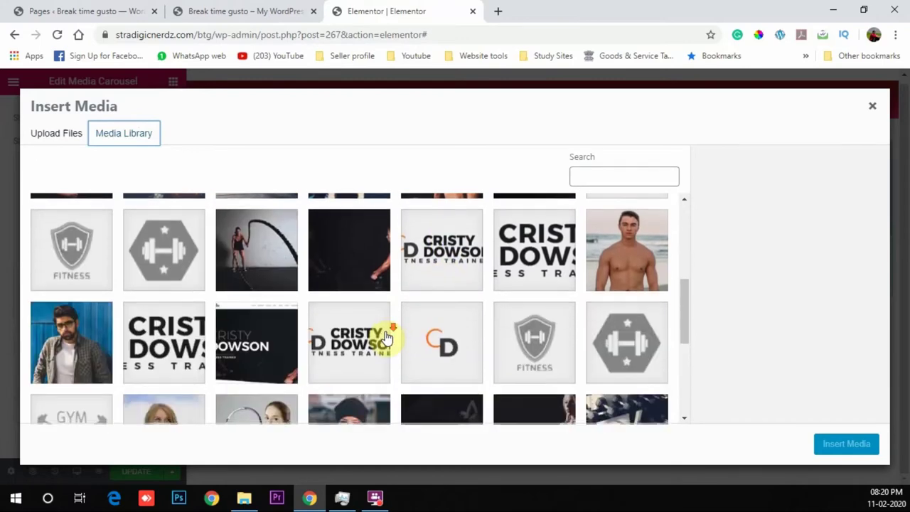
scroll(317, 273, down, 1)
scroll(317, 273, up, 1)
click(278, 258)
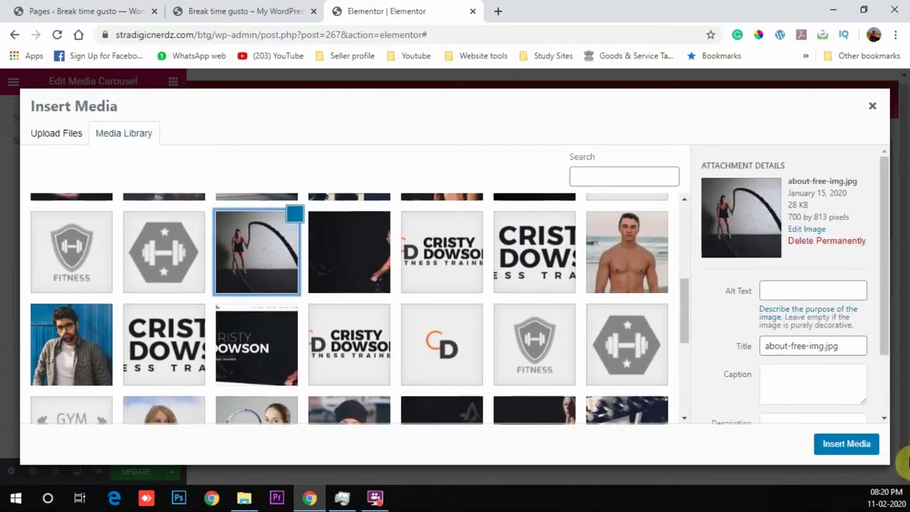
click(846, 444)
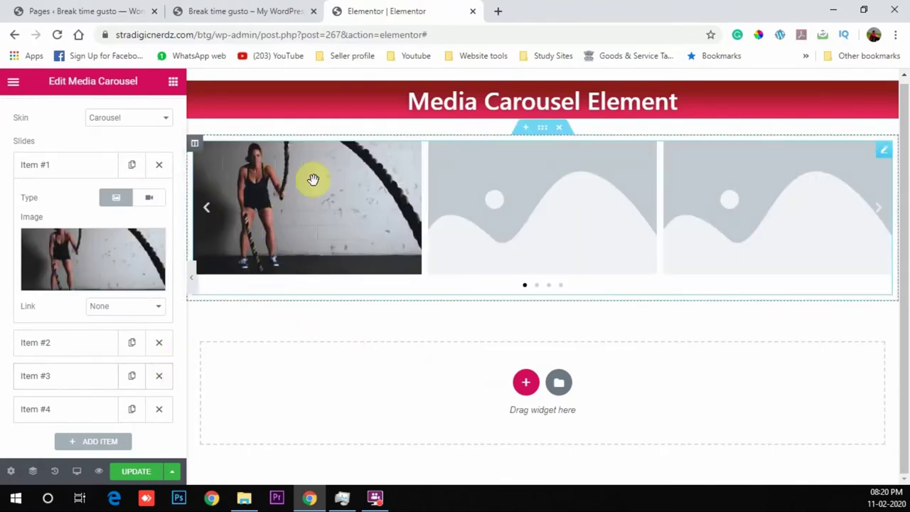
click(74, 171)
- Insert slide-5-free-img.jpg as the image of slide Item #2 and browse the carousel preview to check it
click(61, 197)
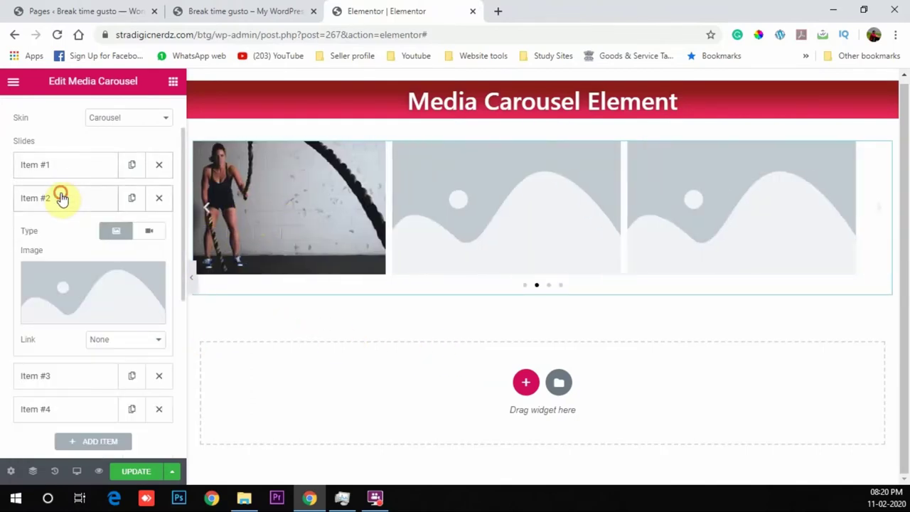
click(83, 298)
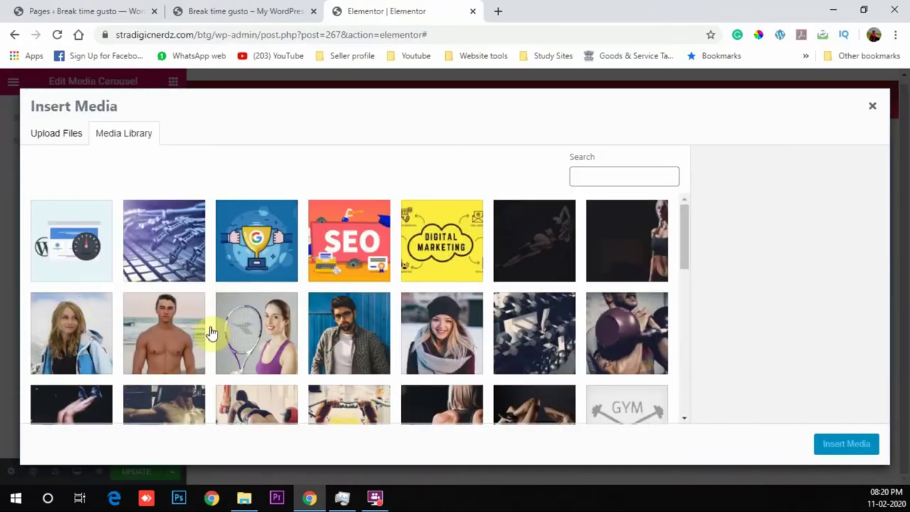
scroll(211, 332, down, 1)
scroll(349, 298, down, 1)
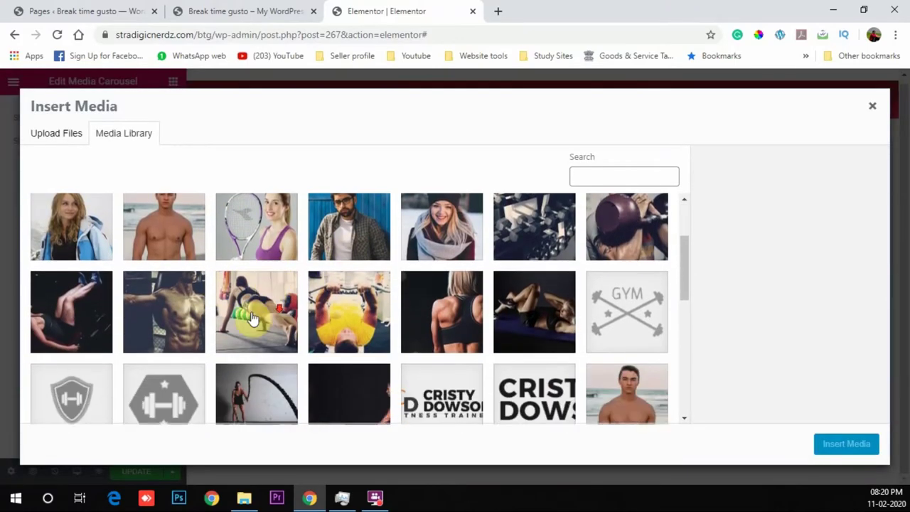
click(90, 305)
click(846, 444)
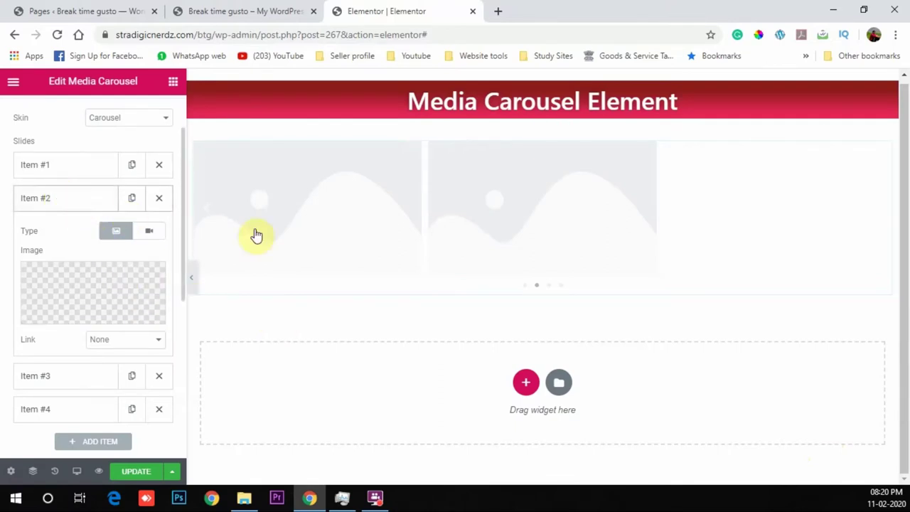
click(55, 199)
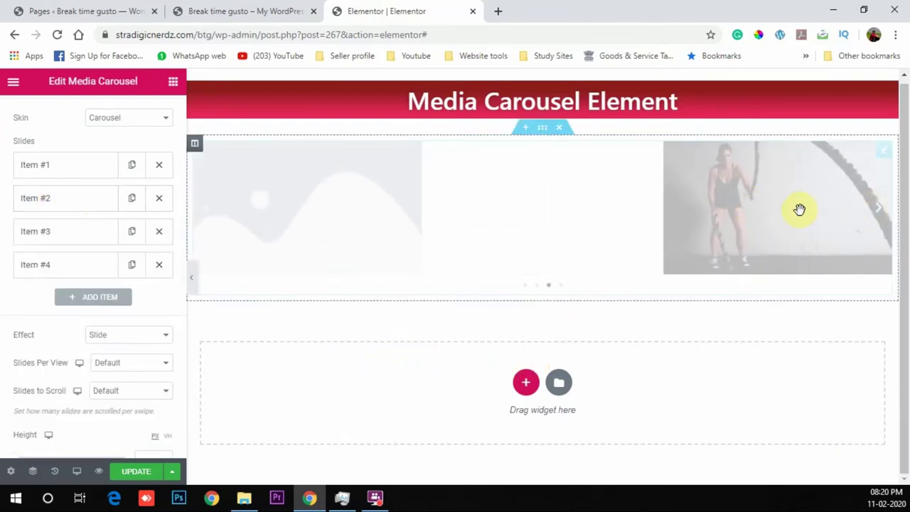
click(885, 203)
click(878, 214)
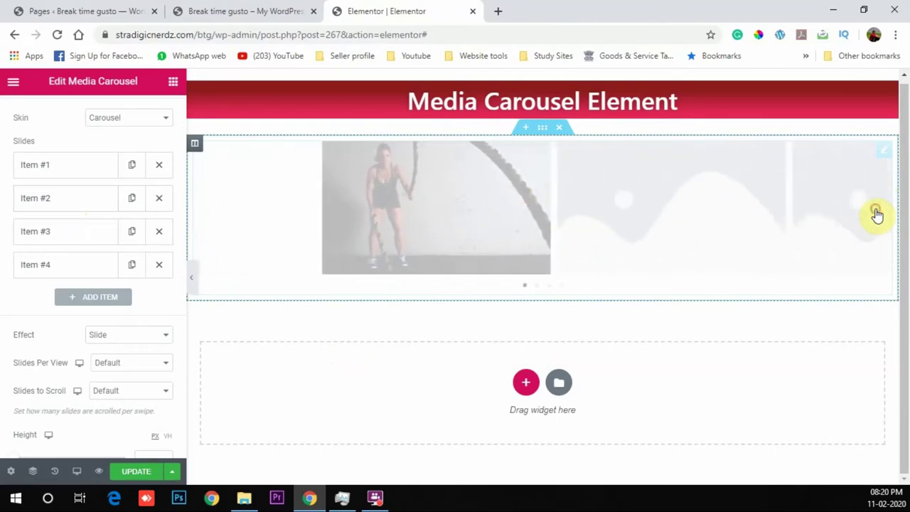
- Replace Item #2's image with the media library photo of the bare-chested man stretching out his arm beside a wire fence
click(67, 208)
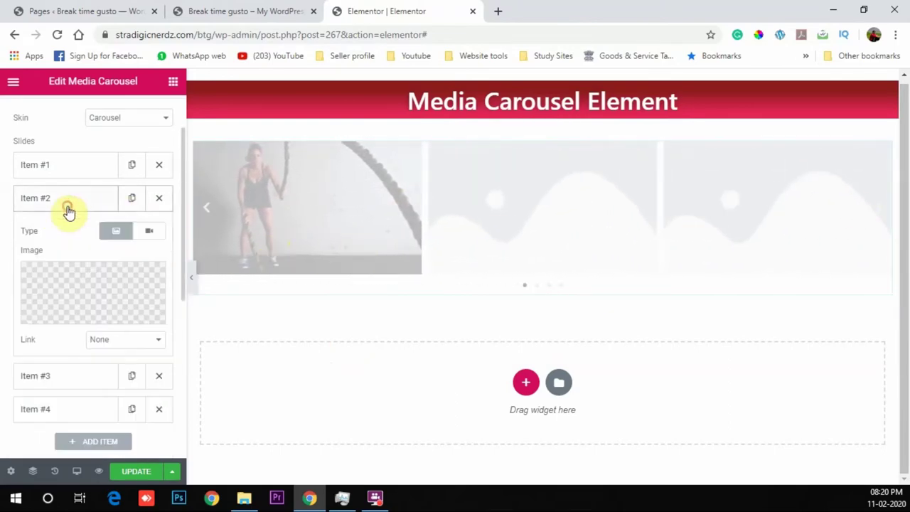
click(97, 289)
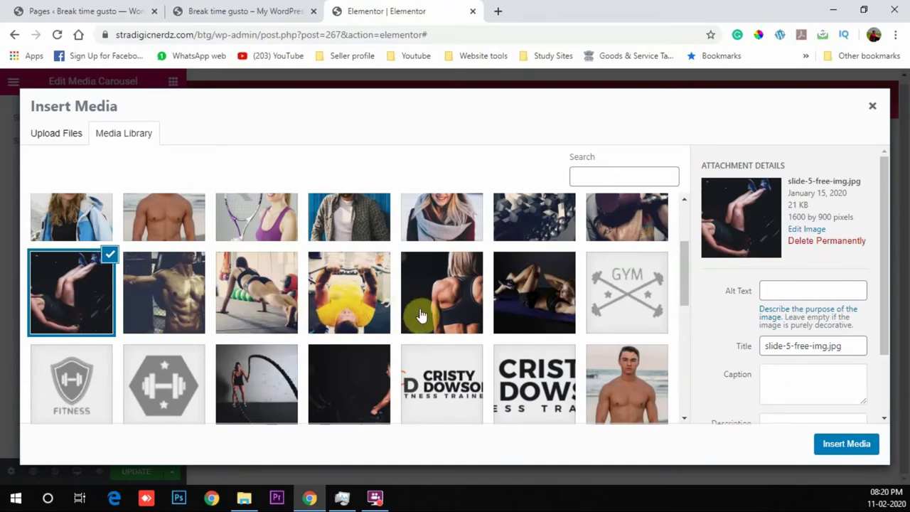
click(352, 306)
click(847, 444)
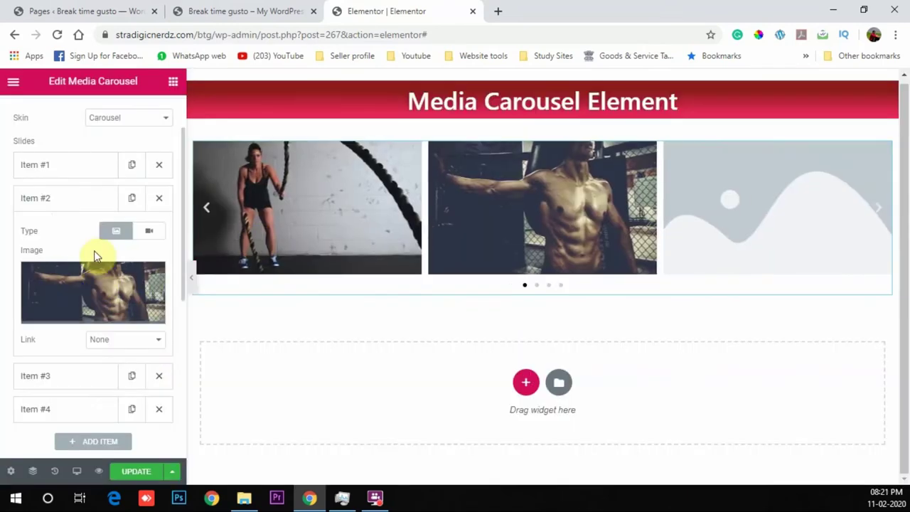
click(61, 200)
- Insert robot-typing-keyboard-content-ss-1920-e1488404978929.jpg from the media library as the image of slide Item #3
click(69, 234)
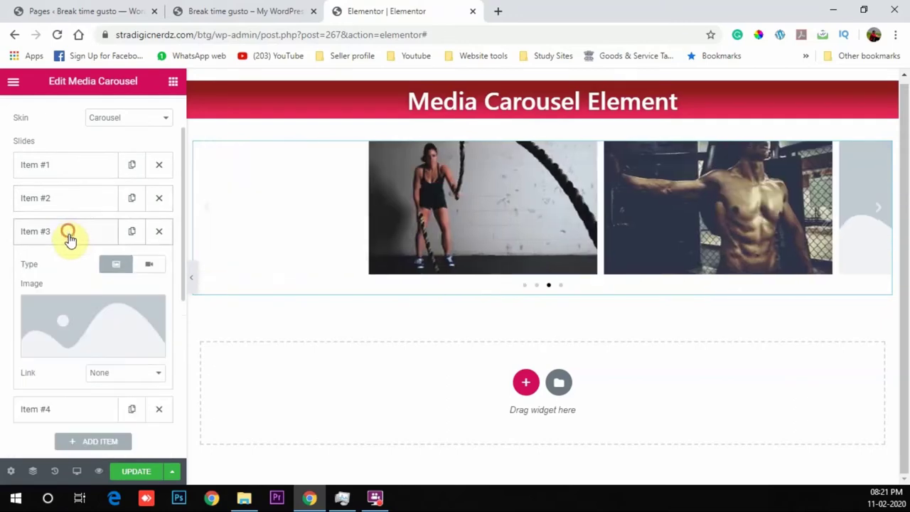
click(87, 317)
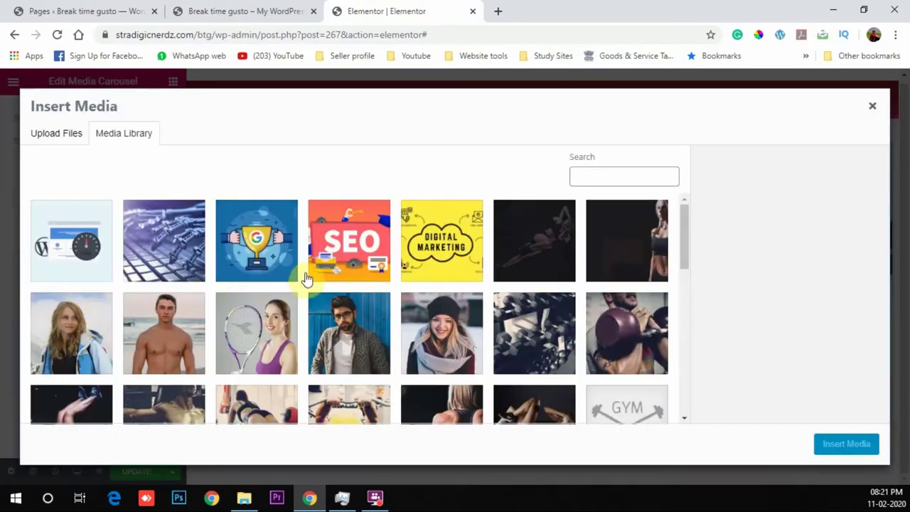
click(186, 242)
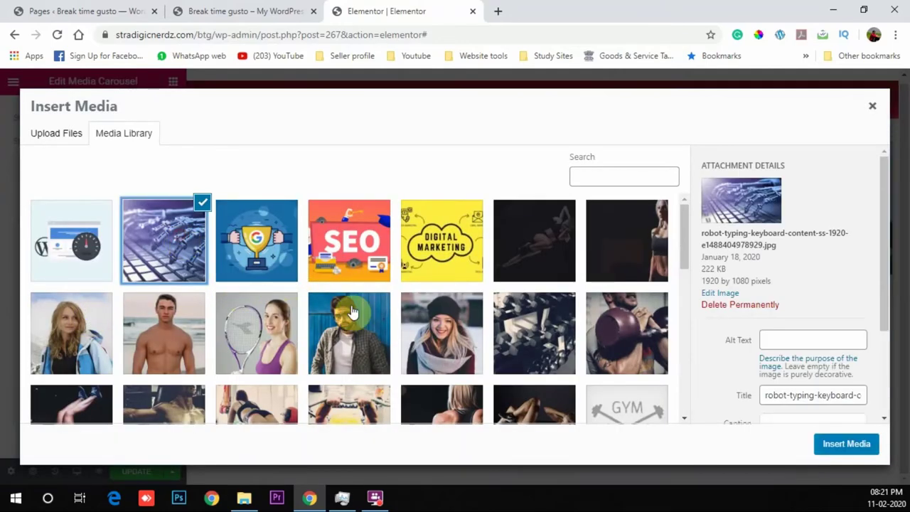
click(843, 445)
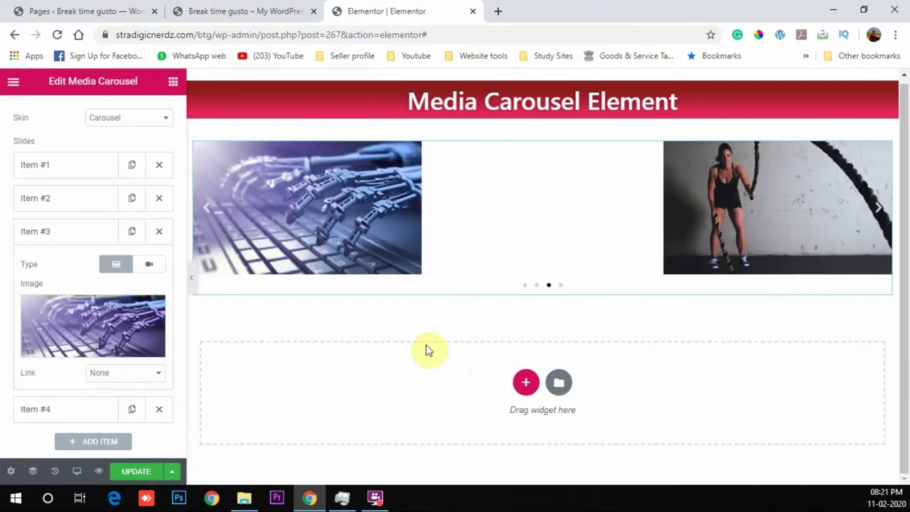
click(55, 239)
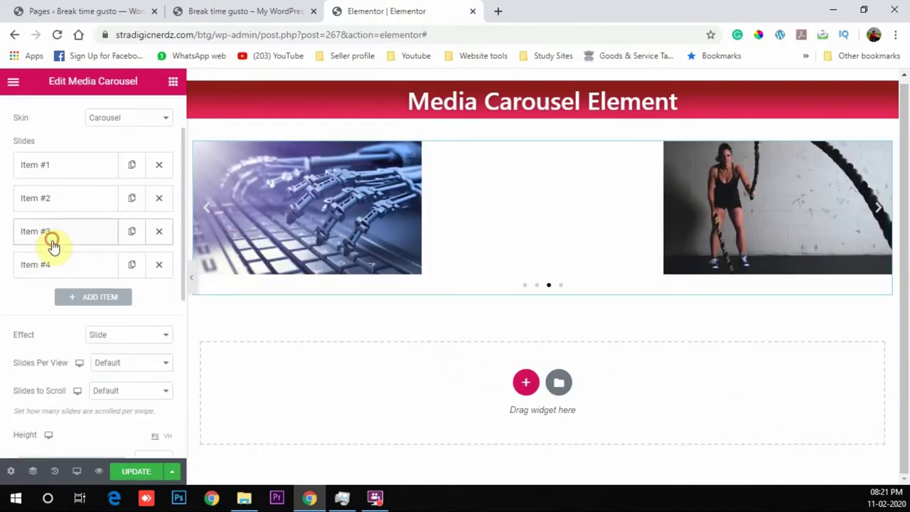
- Insert fitness-trainer-hero-bg-free-img.jpg from the media library as the image of slide Item #4
click(45, 263)
click(95, 356)
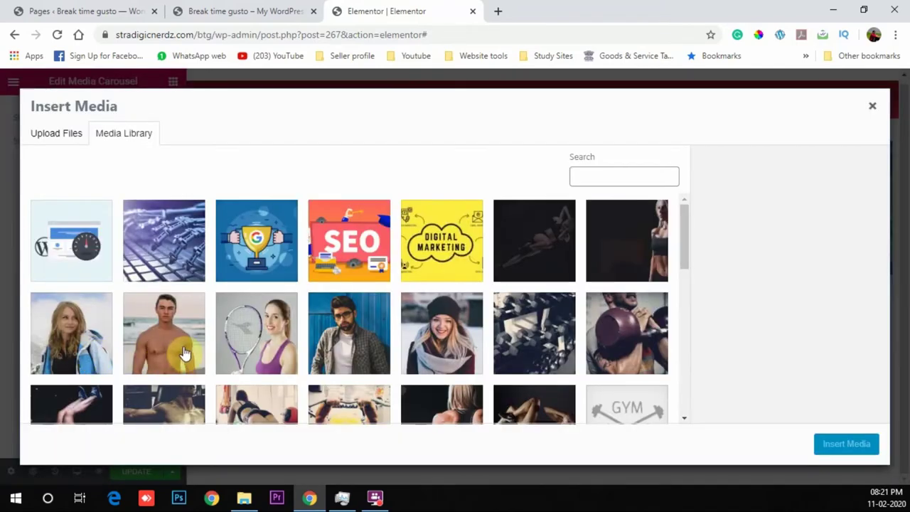
scroll(232, 334, down, 2)
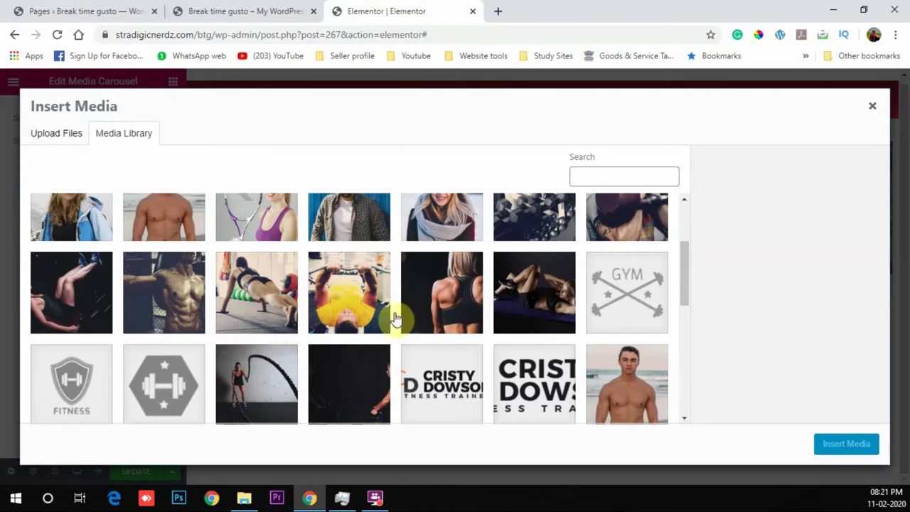
scroll(334, 321, down, 5)
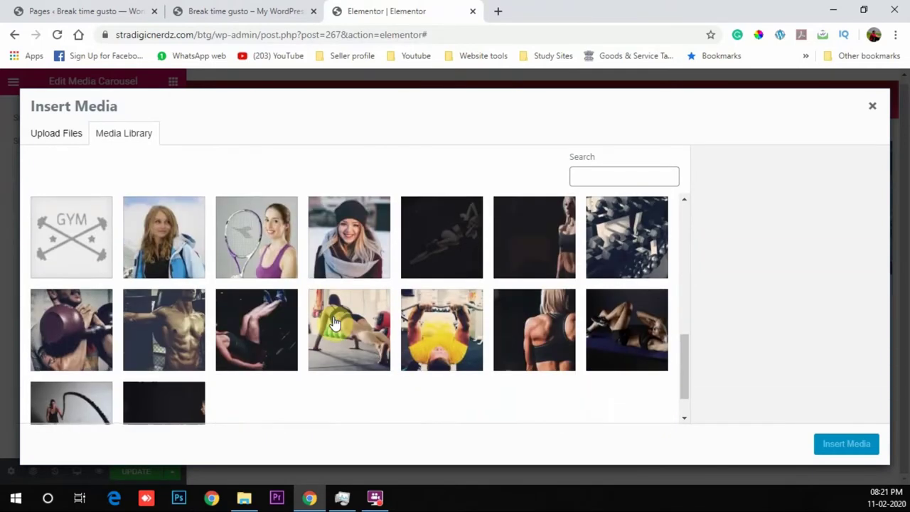
click(185, 367)
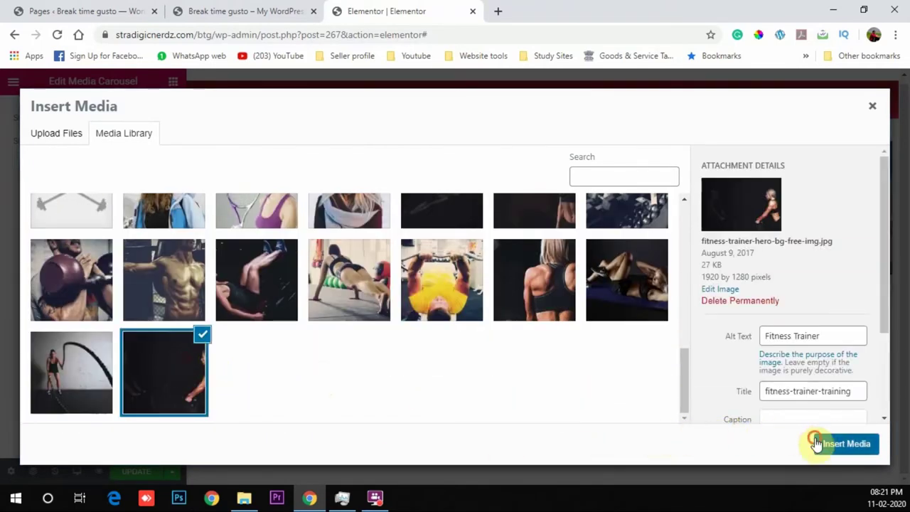
click(816, 444)
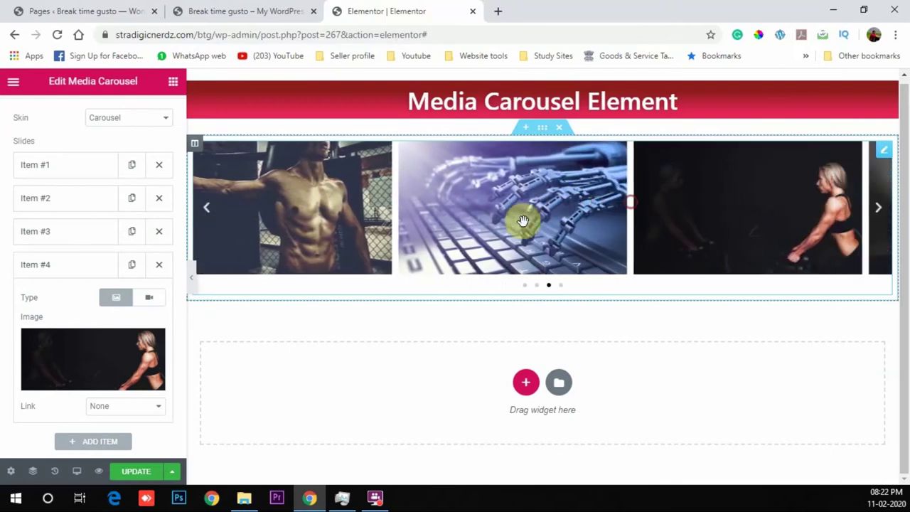
click(77, 273)
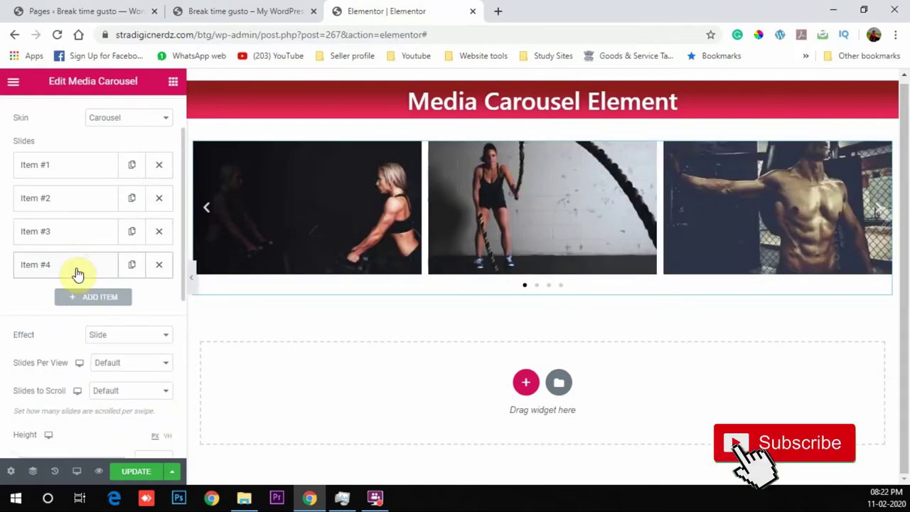
- Try swiping through the carousel preview and set the carousel's transition effect to Fade
scroll(81, 274, down, 2)
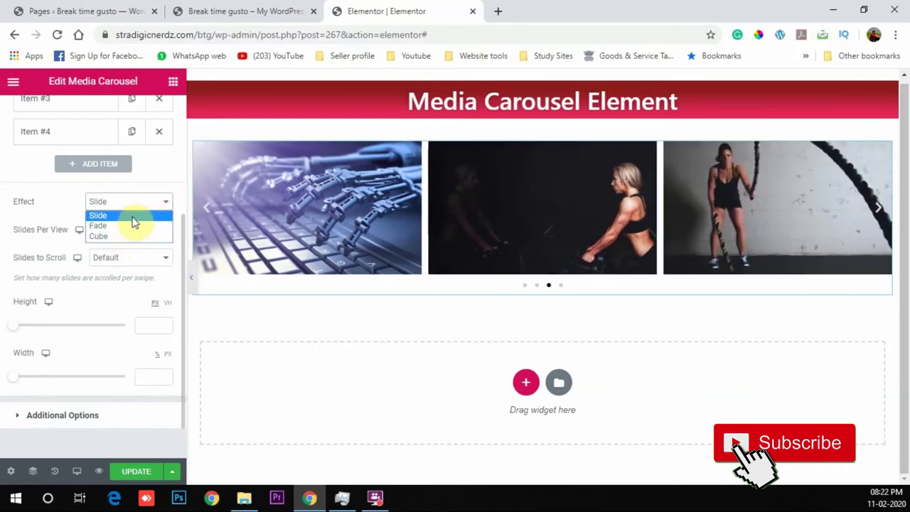
click(759, 208)
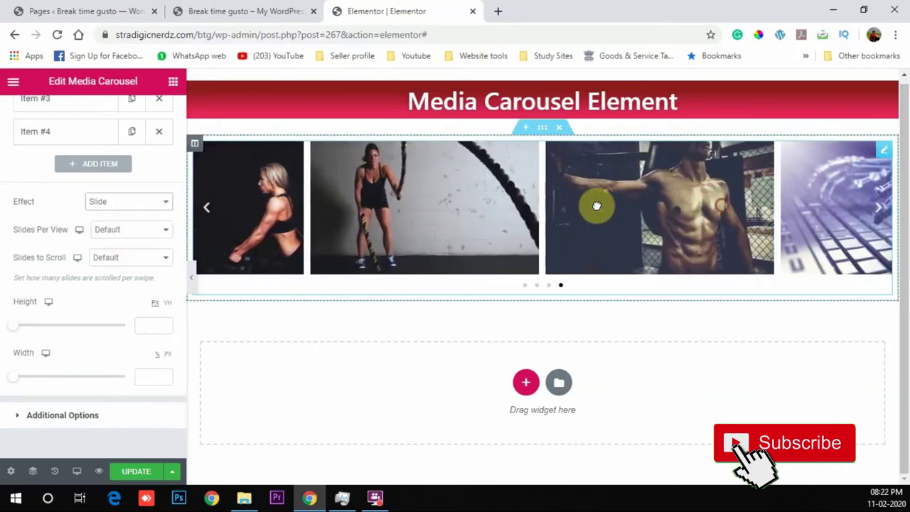
click(153, 203)
click(133, 225)
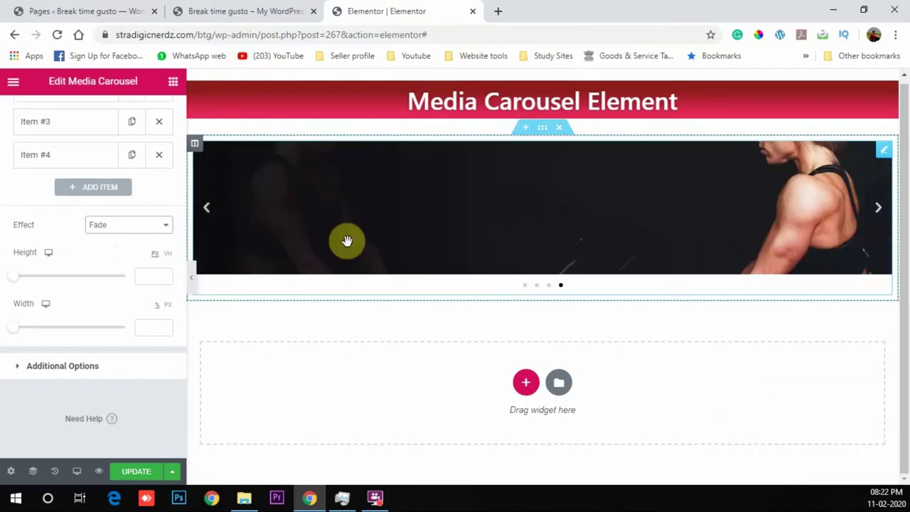
- Step forward through the slides with the Fade effect, and try the Cube effect by stepping backward through the carousel
click(882, 212)
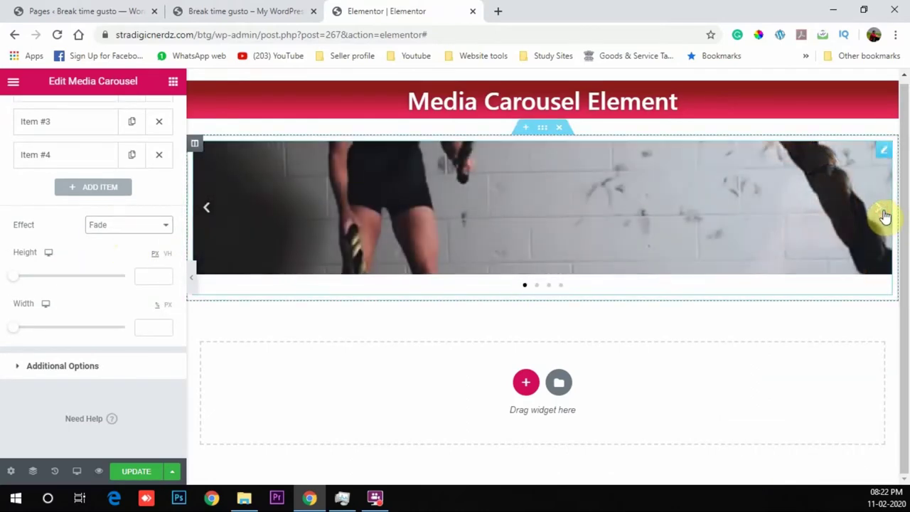
click(883, 214)
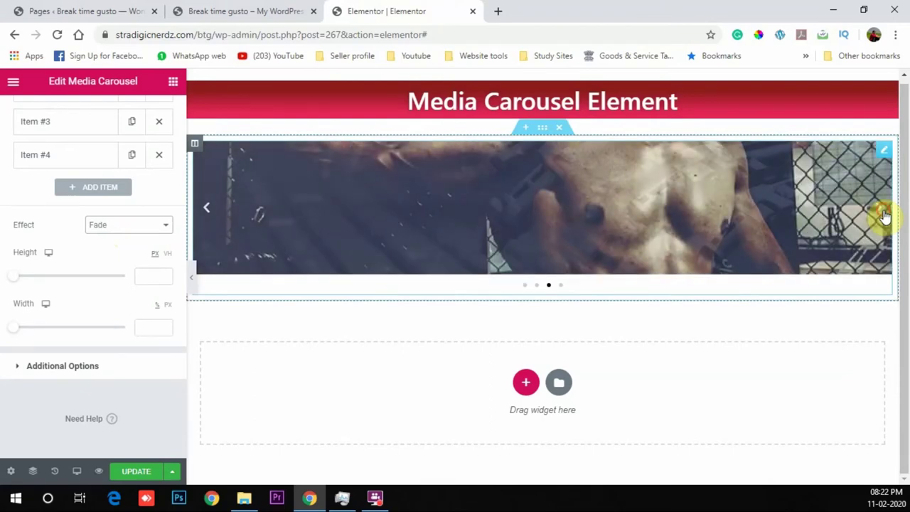
click(131, 234)
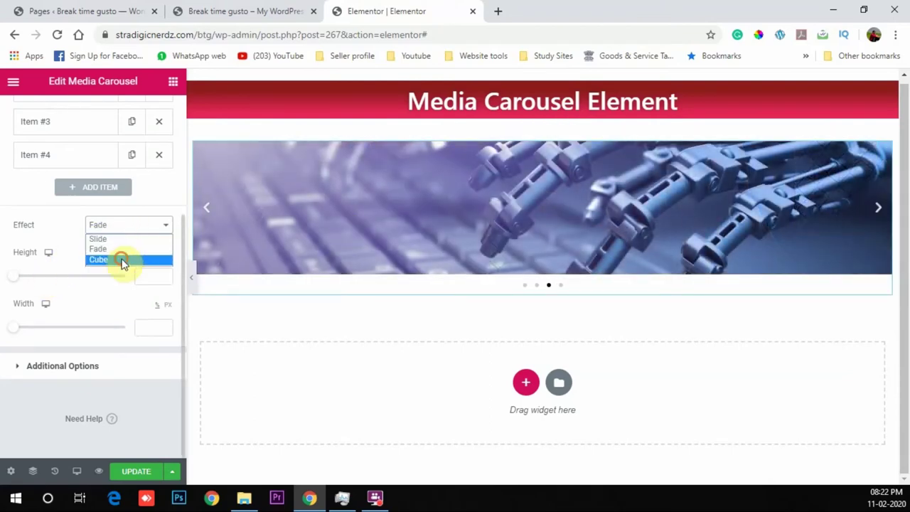
click(121, 260)
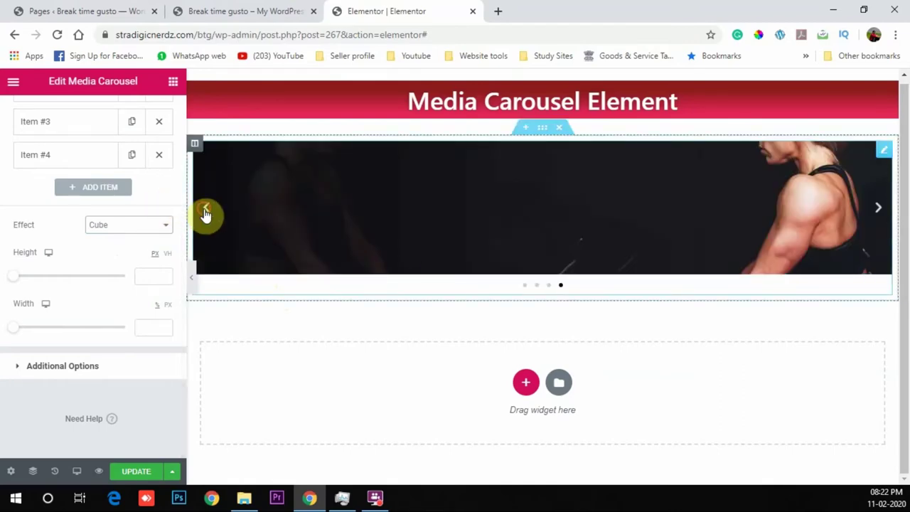
click(206, 214)
click(206, 213)
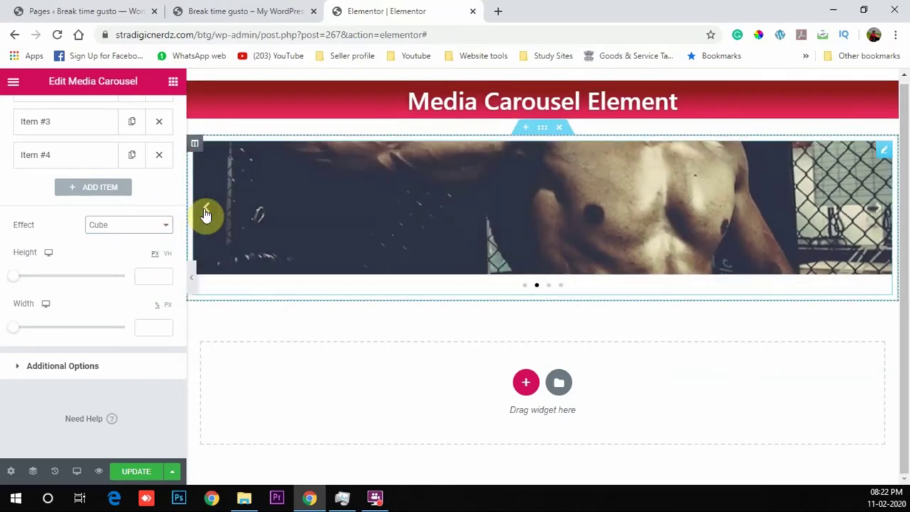
click(206, 214)
click(206, 214)
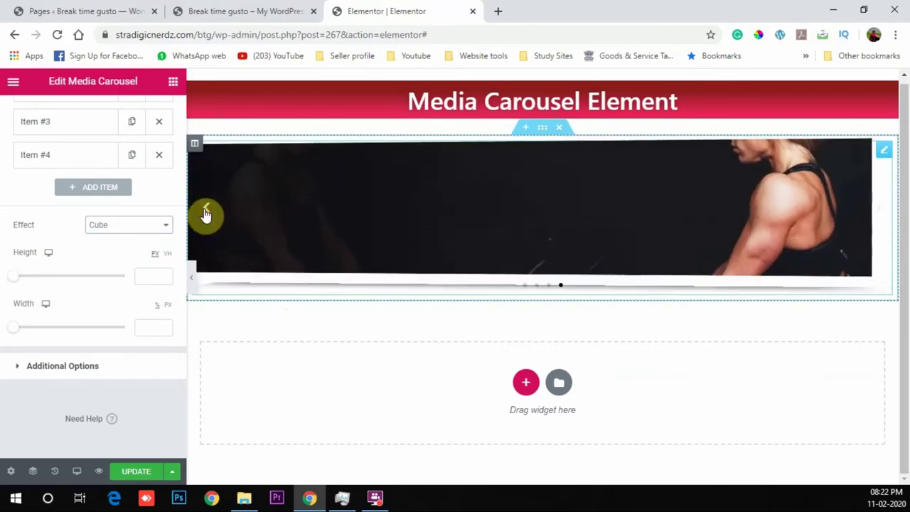
- Set the carousel's transition effect to Slide and swipe through the slides in the preview
click(137, 227)
click(136, 239)
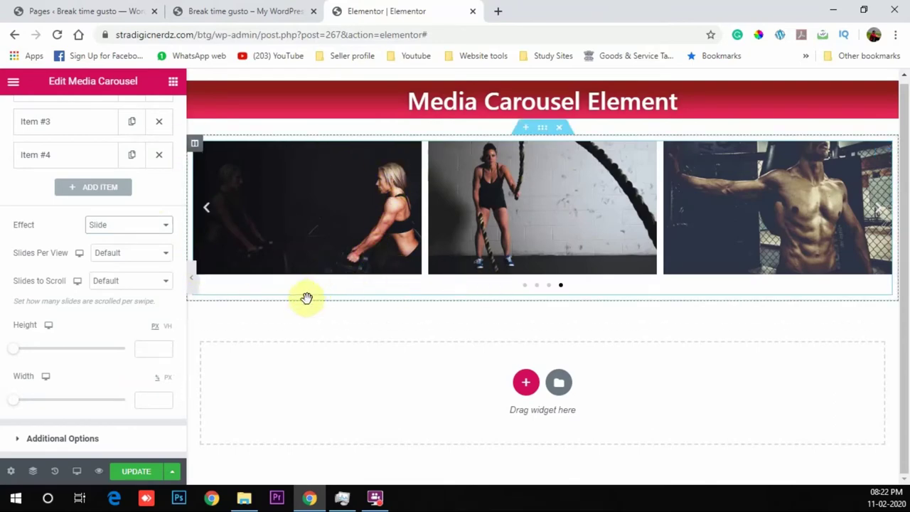
click(135, 255)
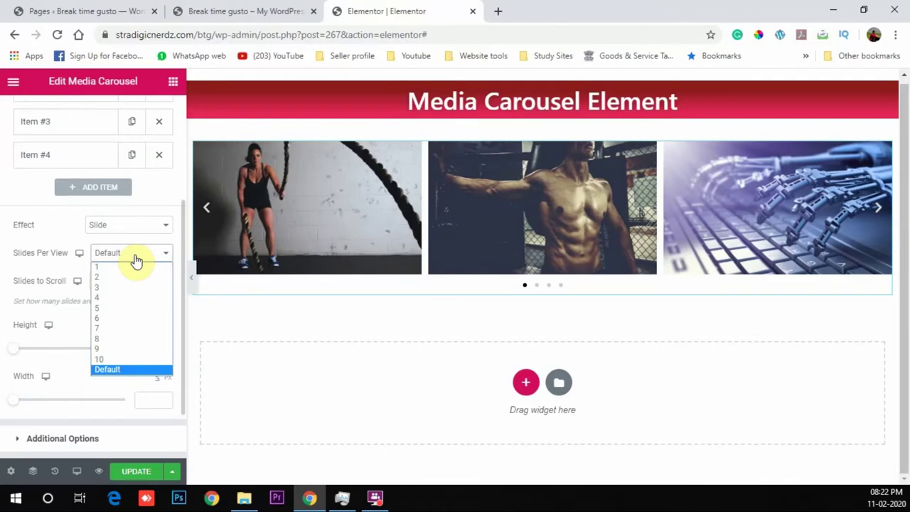
click(136, 261)
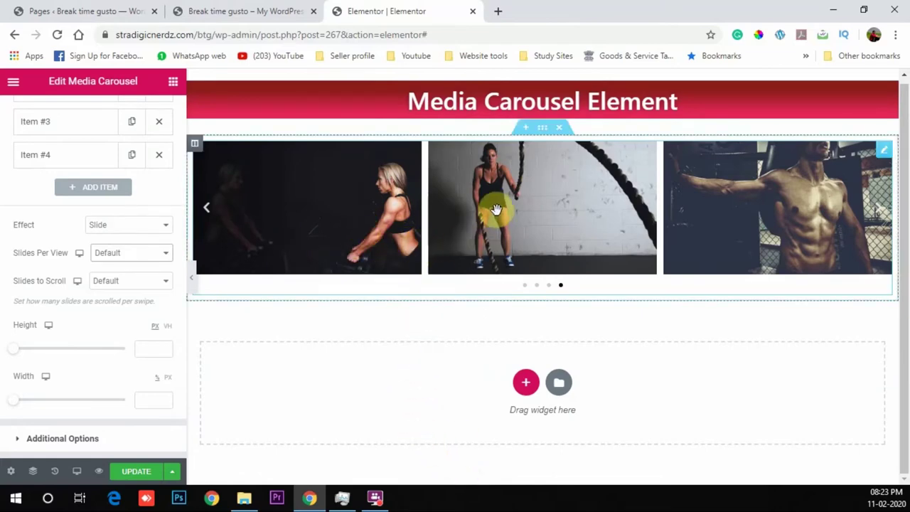
drag(675, 224, 332, 236)
drag(701, 213, 474, 239)
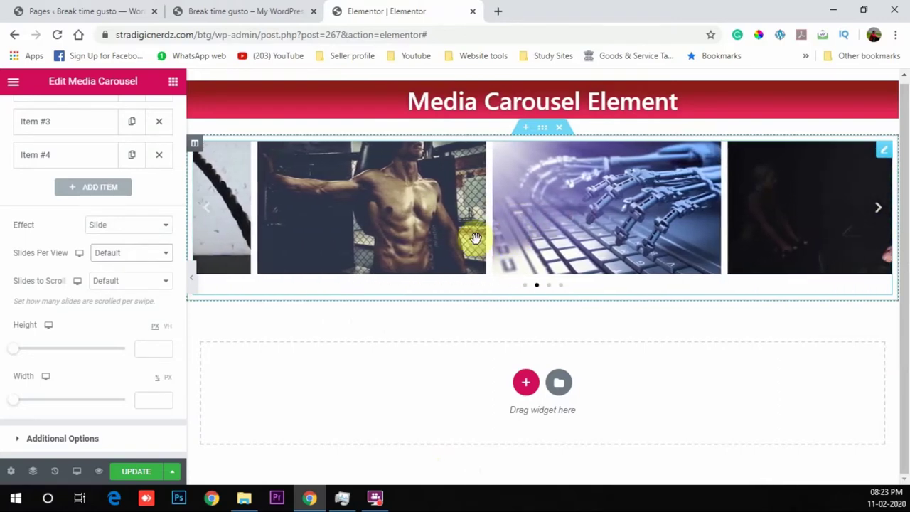
drag(679, 231, 374, 259)
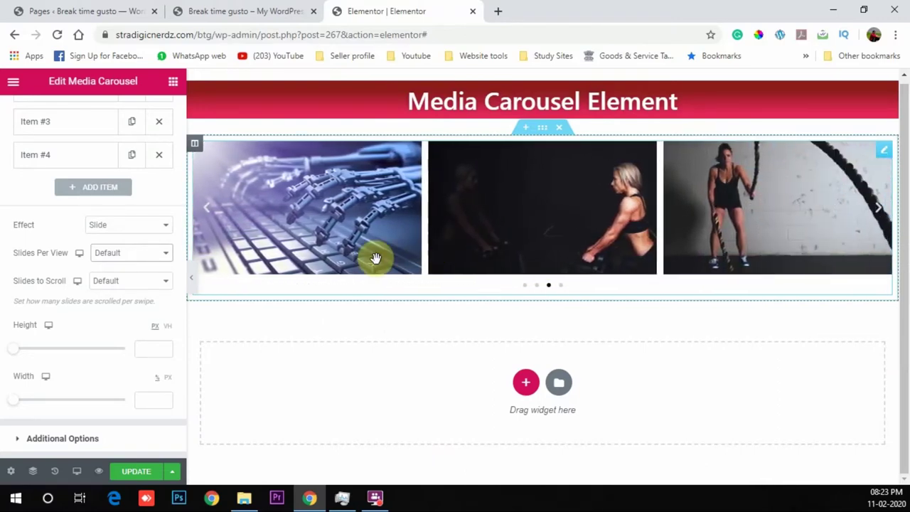
- Try showing 2 slides per view and swipe through the carousel preview
click(143, 227)
click(153, 227)
click(153, 261)
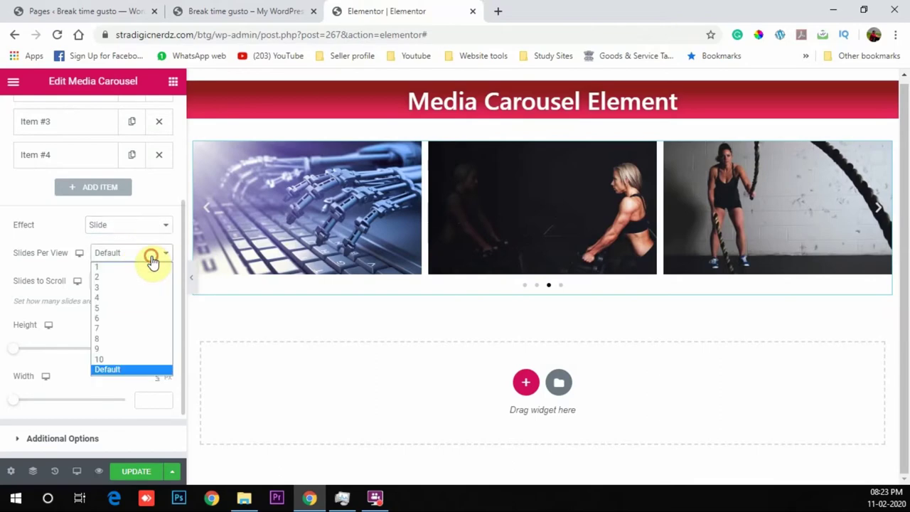
click(138, 281)
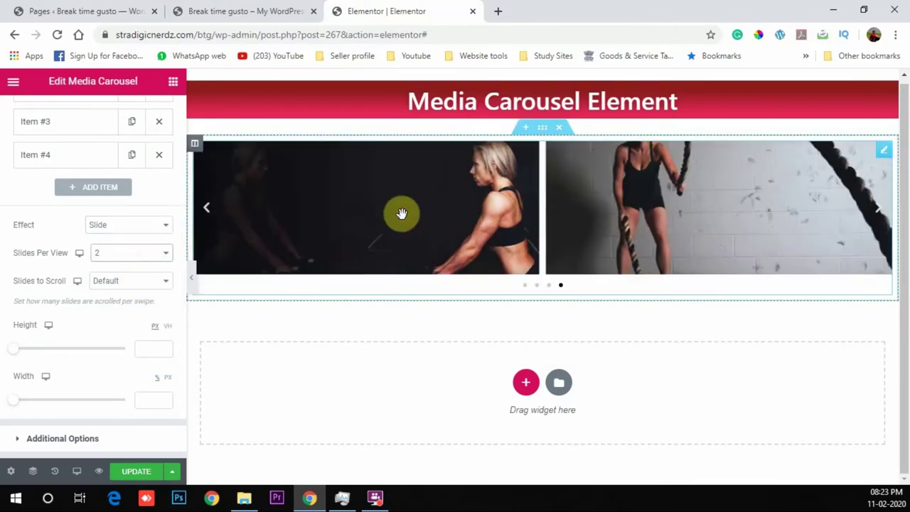
drag(800, 209, 433, 194)
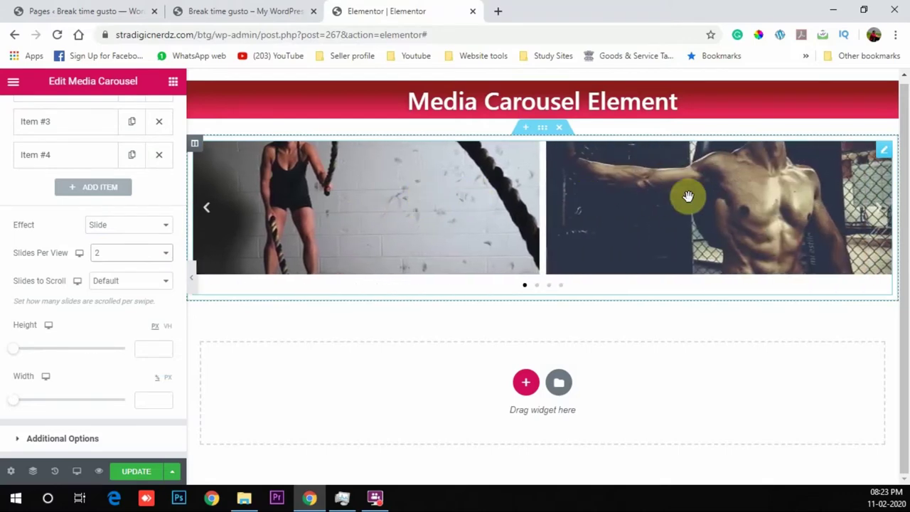
drag(775, 202, 414, 205)
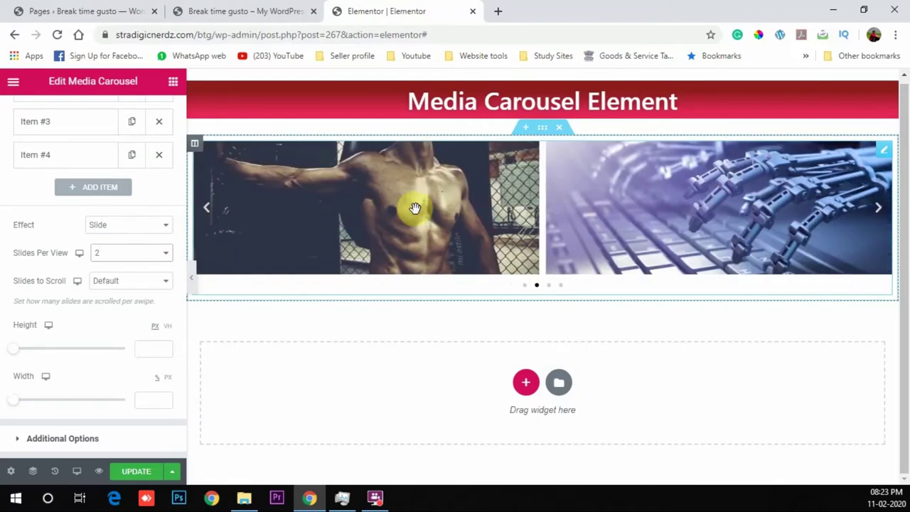
- Try 4 slides per view in the carousel, and settle on 3 slides per view
click(159, 255)
click(127, 299)
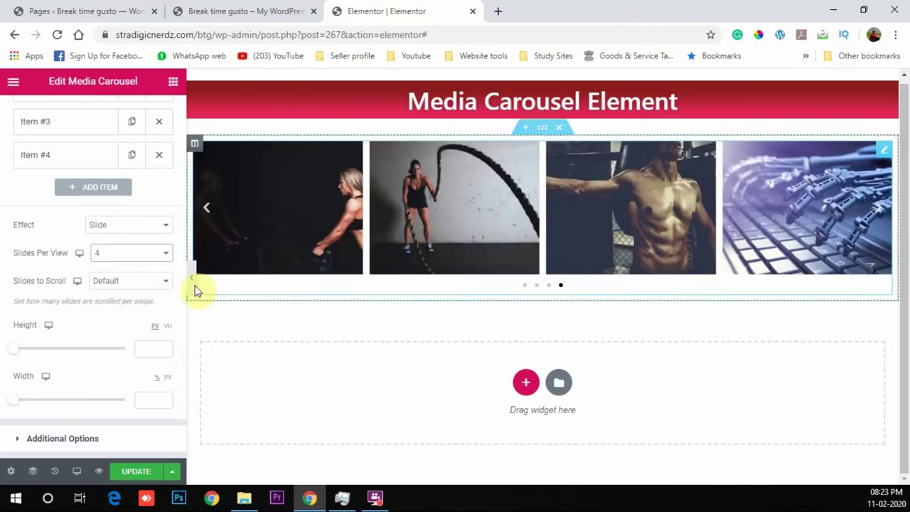
click(160, 257)
click(138, 288)
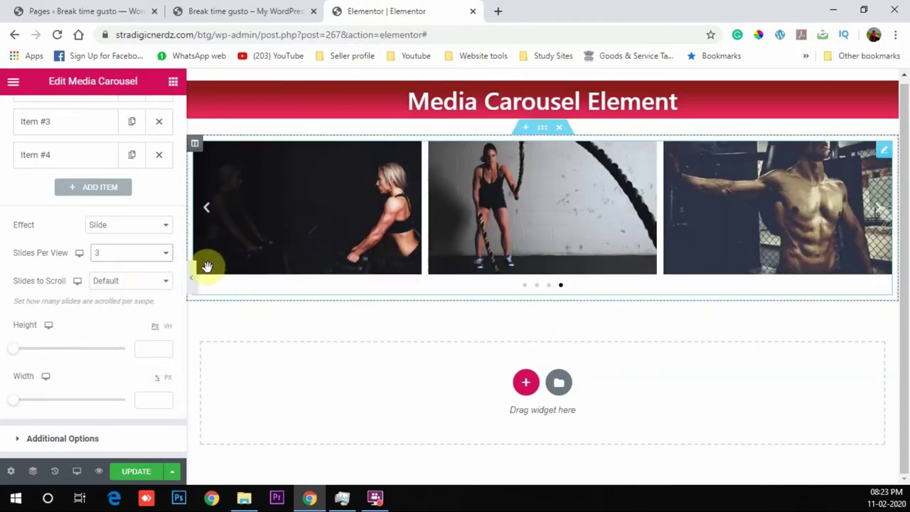
- Set the carousel height to 228 px and open the widget's additional options
click(28, 348)
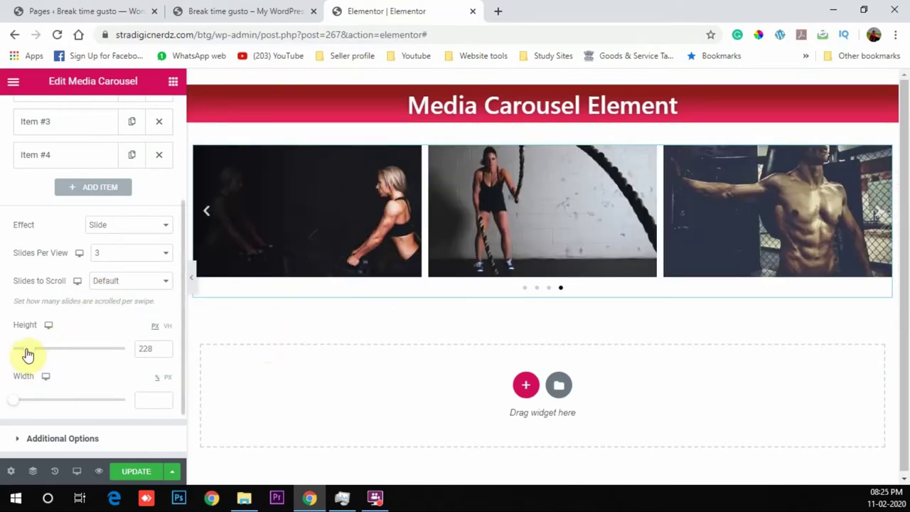
mouse_move(29, 354)
mouse_down()
mouse_move(38, 356)
mouse_move(26, 356)
mouse_up()
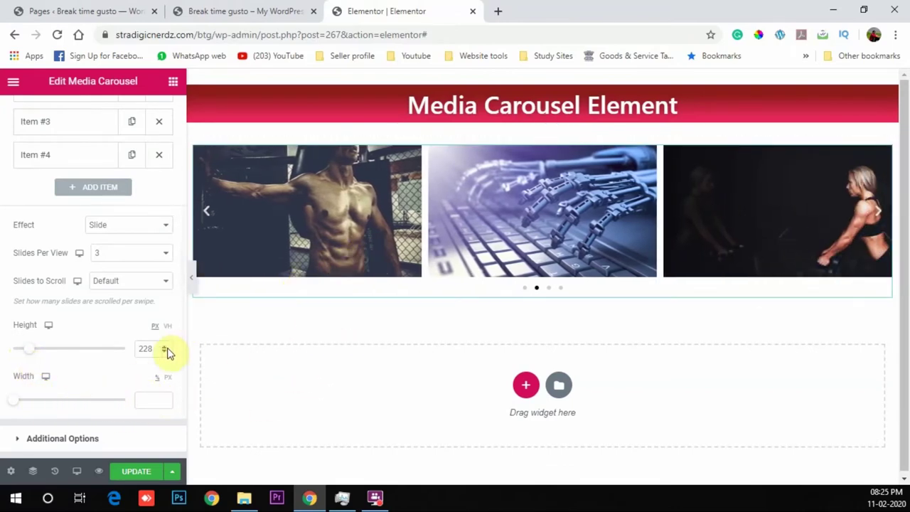
scroll(166, 350, down, 1)
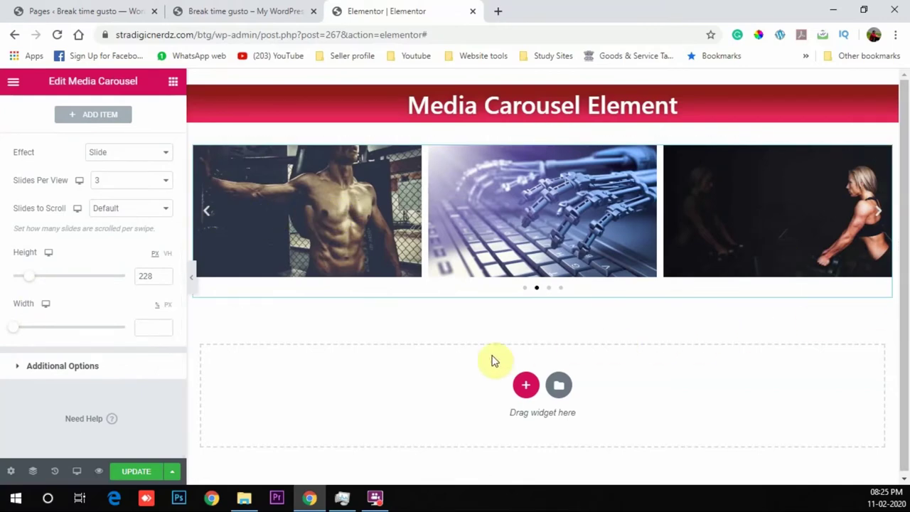
scroll(122, 275, up, 4)
click(54, 155)
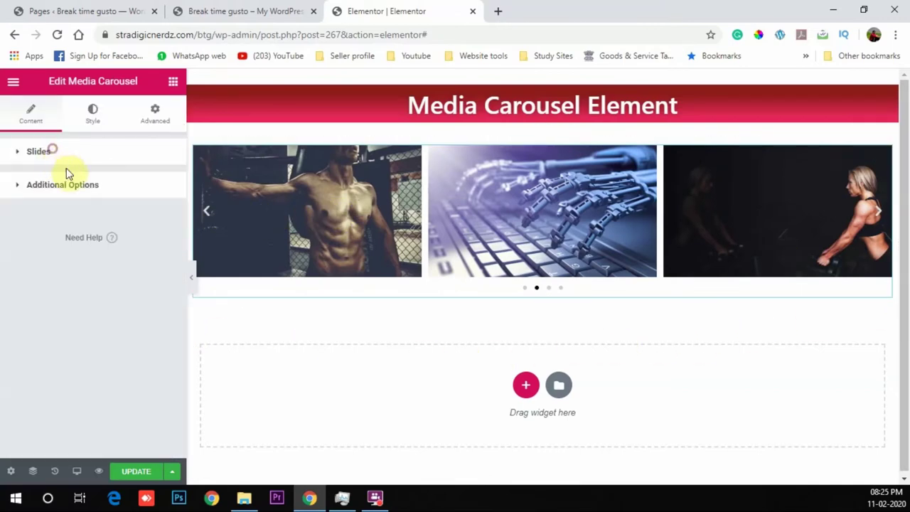
click(72, 190)
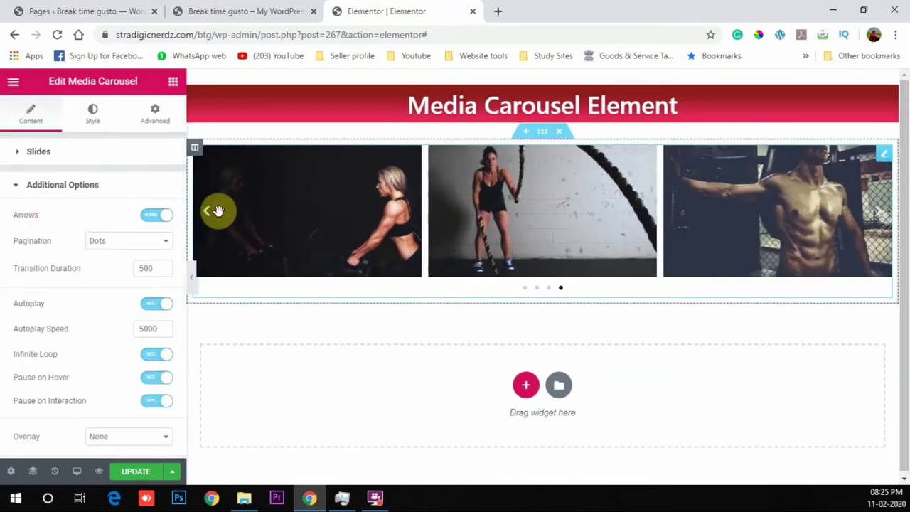
- Try hiding the carousel's navigation arrows and turn them back on
click(153, 216)
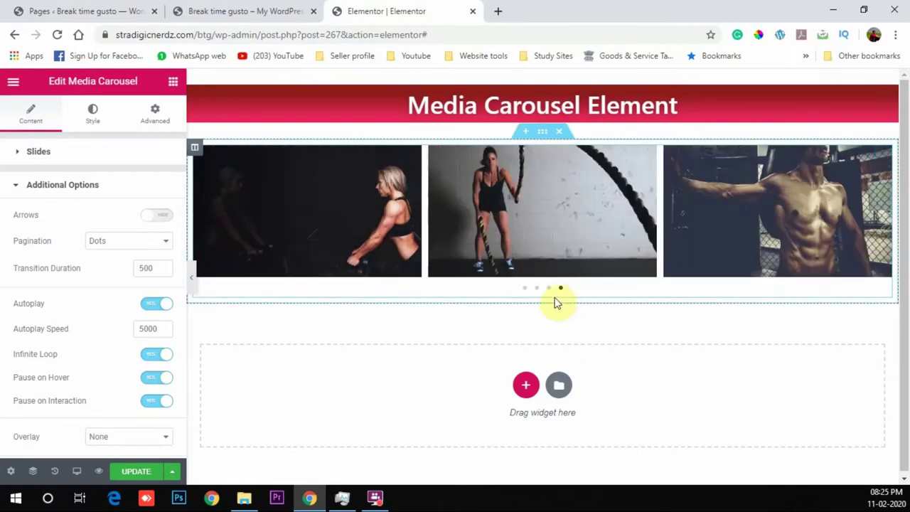
click(156, 218)
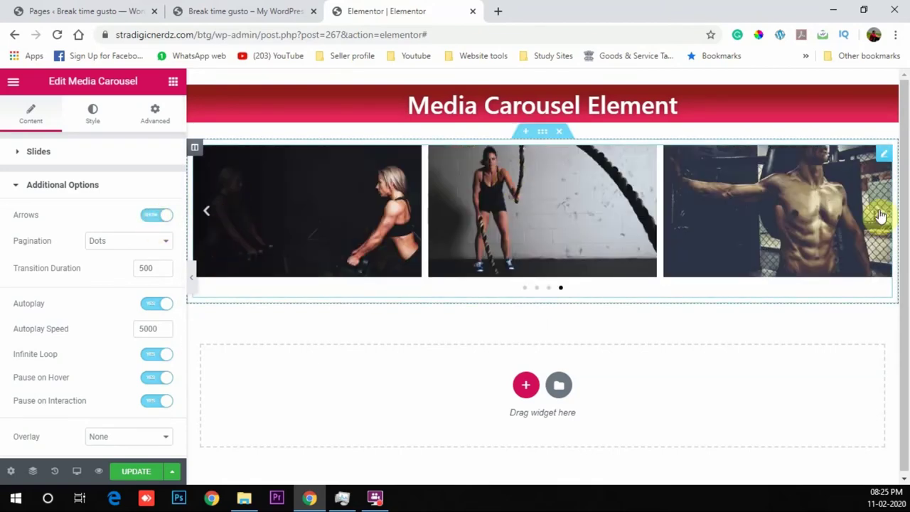
- Try the Fraction pagination style and swipe backward through the carousel preview
click(156, 241)
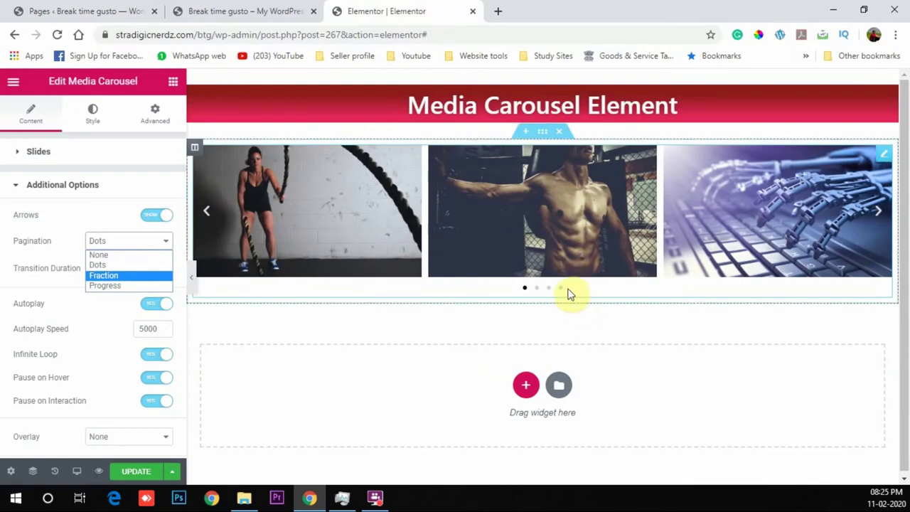
click(113, 275)
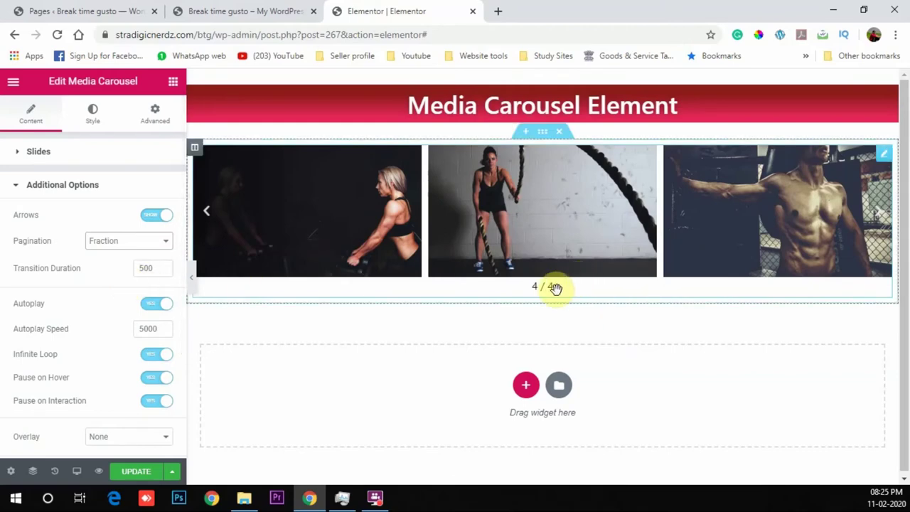
drag(276, 250, 345, 277)
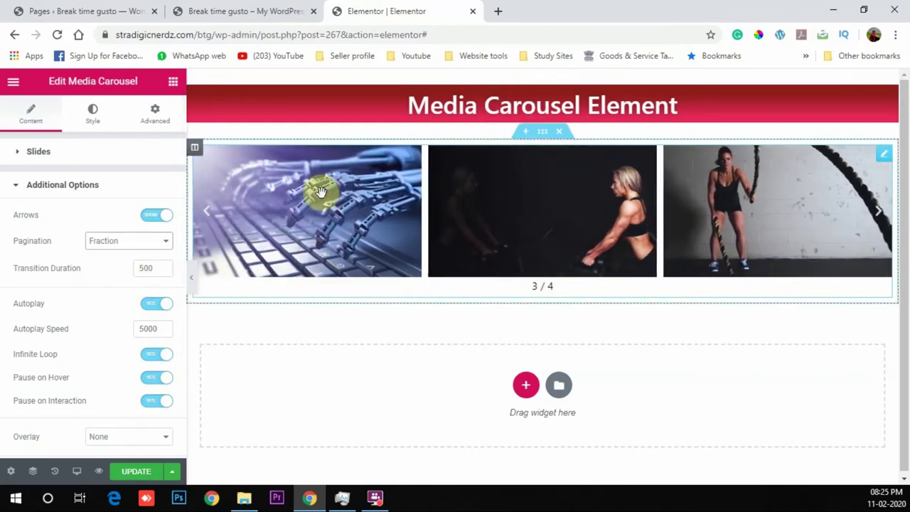
drag(319, 193, 514, 226)
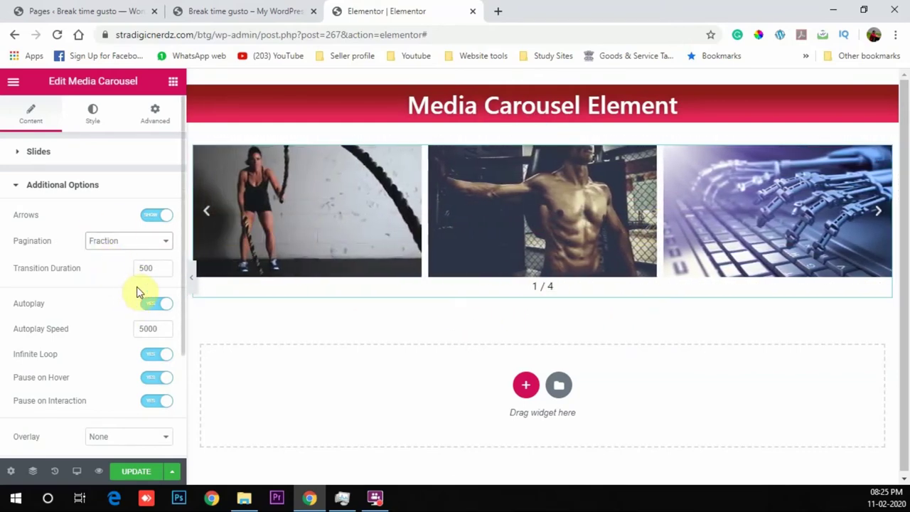
- Try the Progress pagination style and swipe forward through all the slides in the preview
click(139, 242)
click(124, 284)
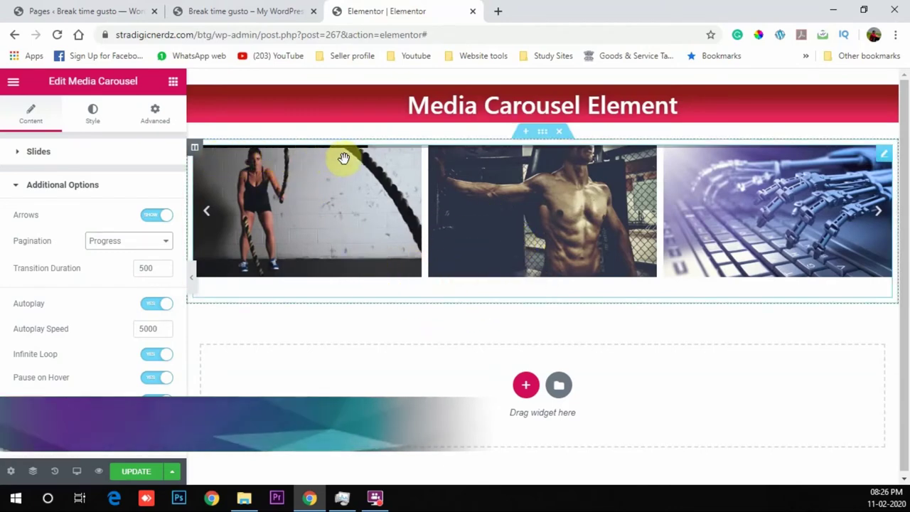
drag(492, 186, 331, 192)
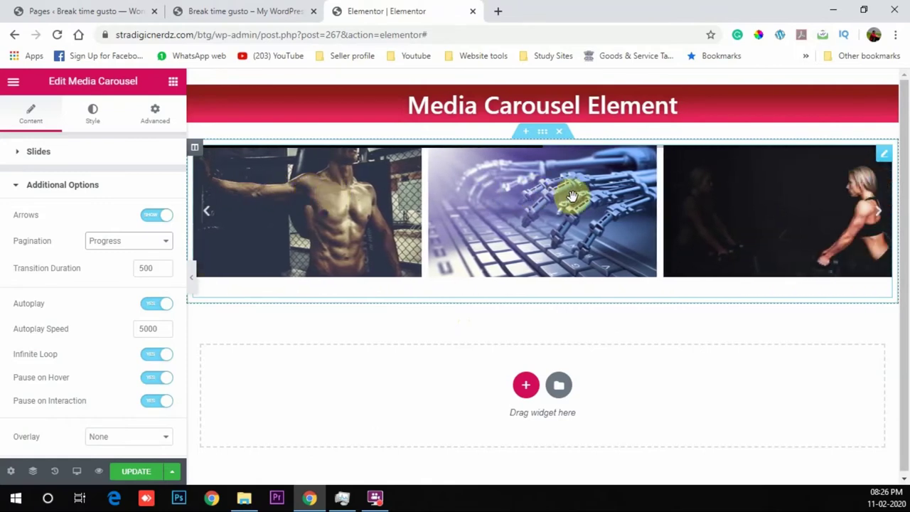
drag(586, 200, 444, 199)
drag(681, 197, 443, 203)
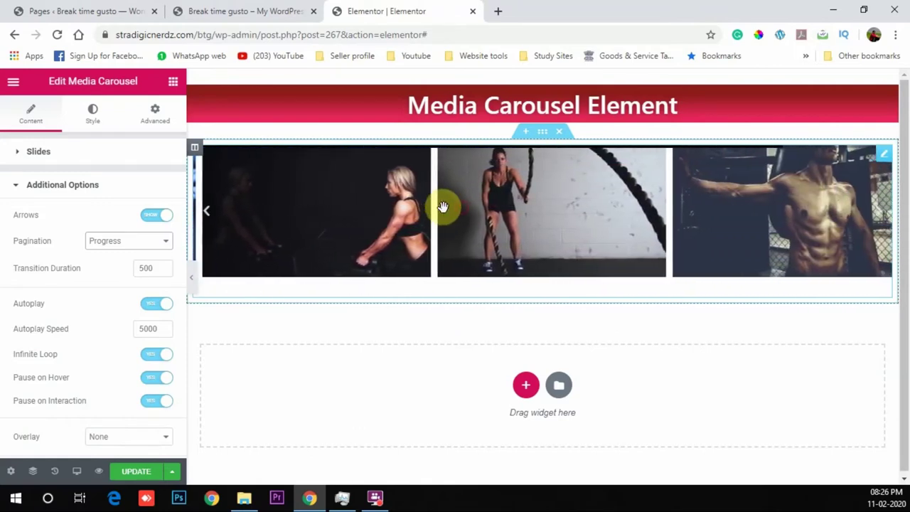
drag(655, 197, 417, 197)
drag(509, 195, 356, 191)
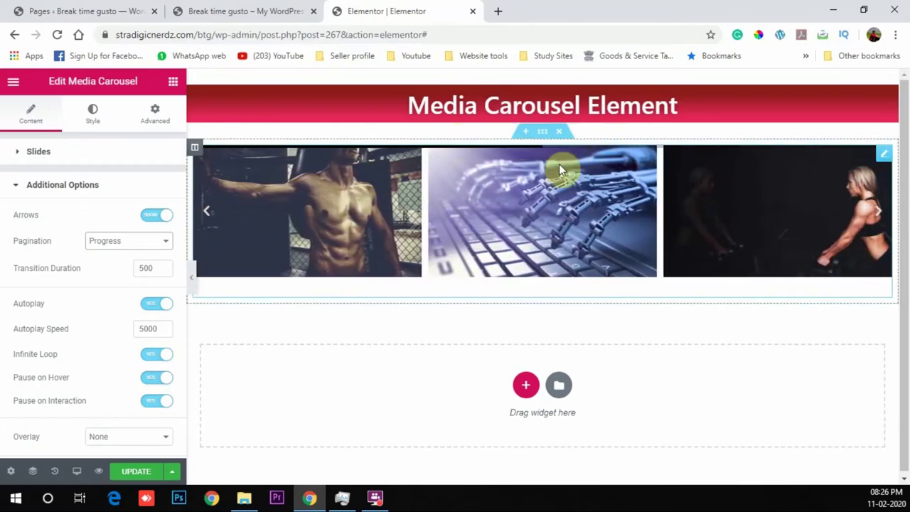
- Set the carousel's pagination to Dots and swipe the preview to check it
click(148, 245)
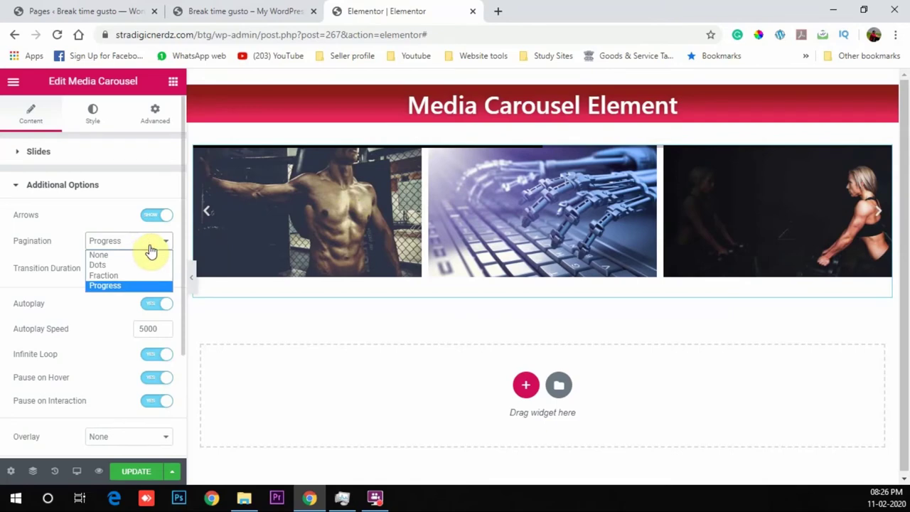
click(138, 264)
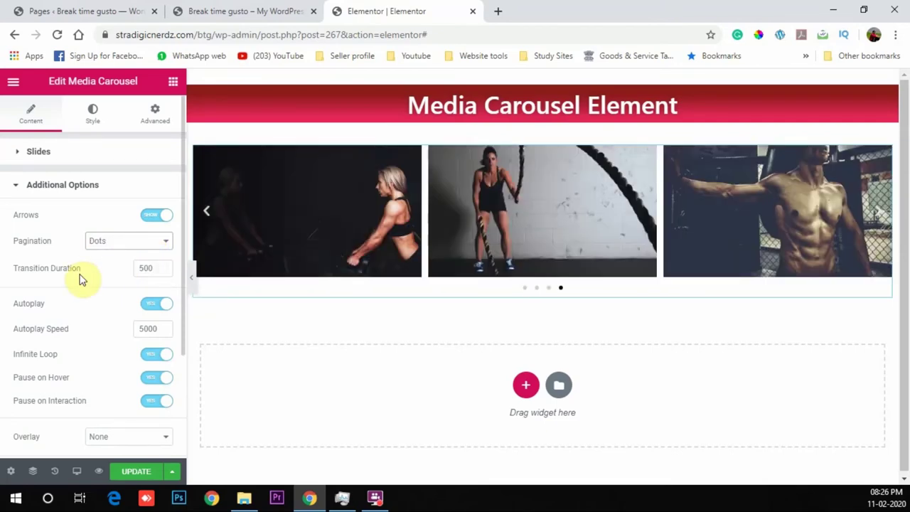
drag(752, 209, 514, 223)
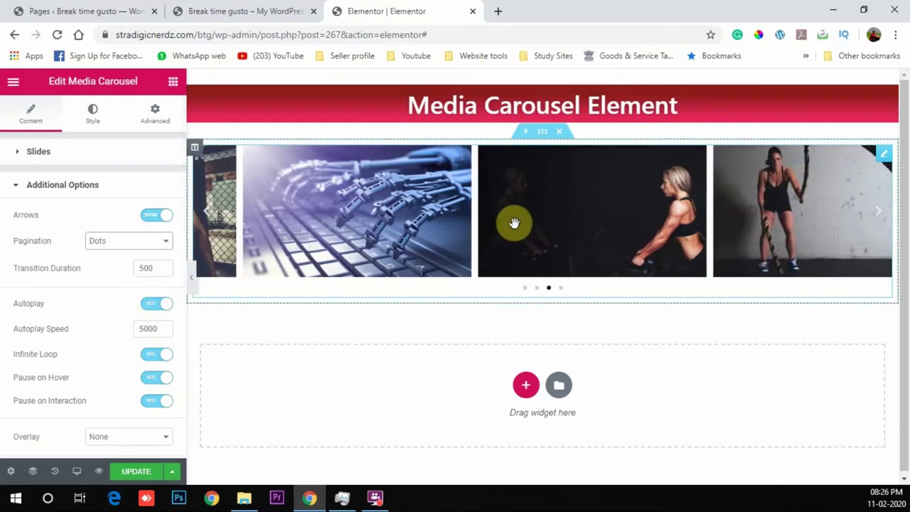
- Swipe through the preview, try it with Autoplay off by advancing slides with the arrow, and turn Autoplay back on
drag(752, 204, 431, 234)
drag(772, 214, 522, 258)
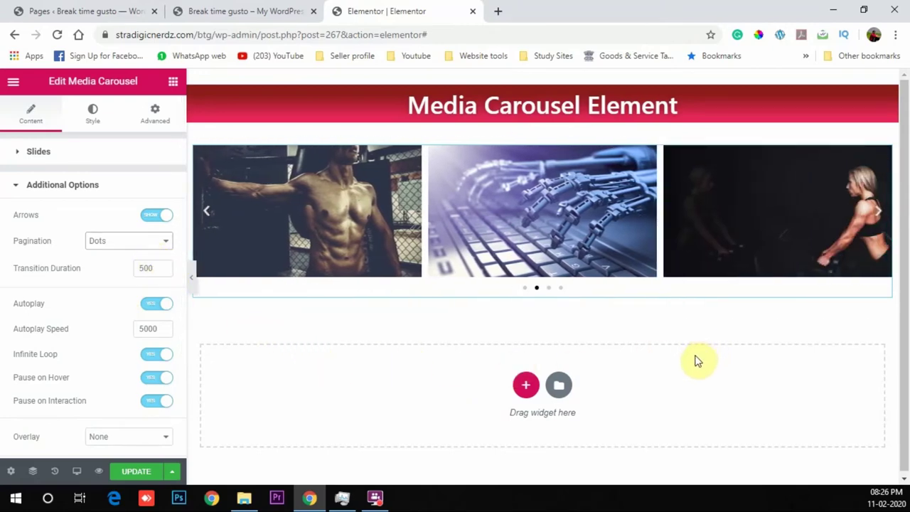
click(163, 314)
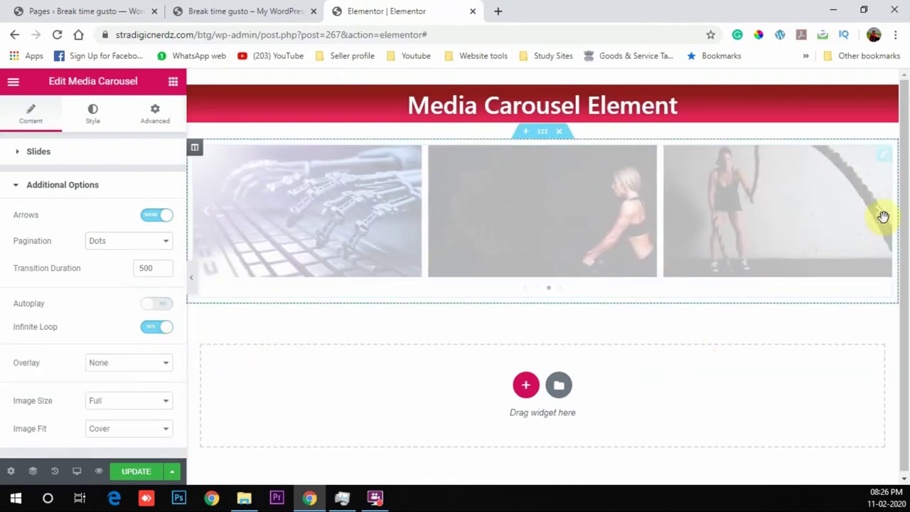
click(883, 216)
click(884, 216)
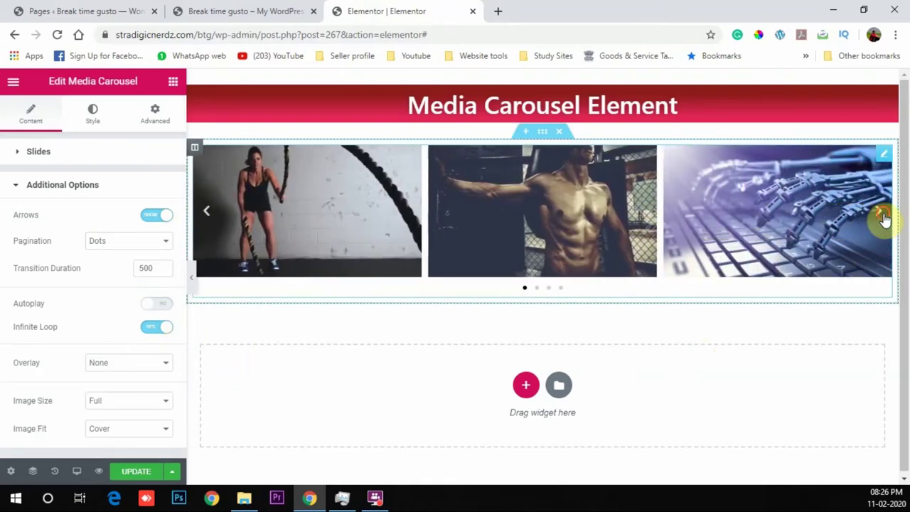
click(884, 216)
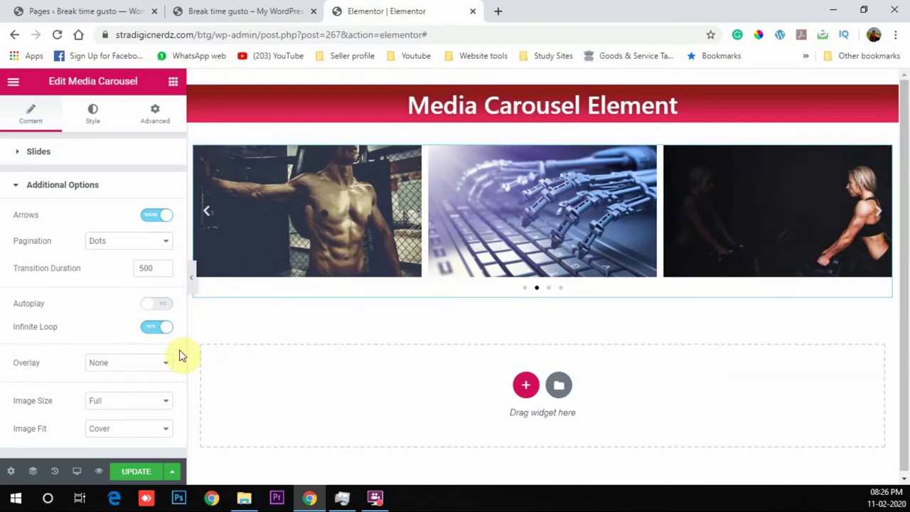
click(158, 304)
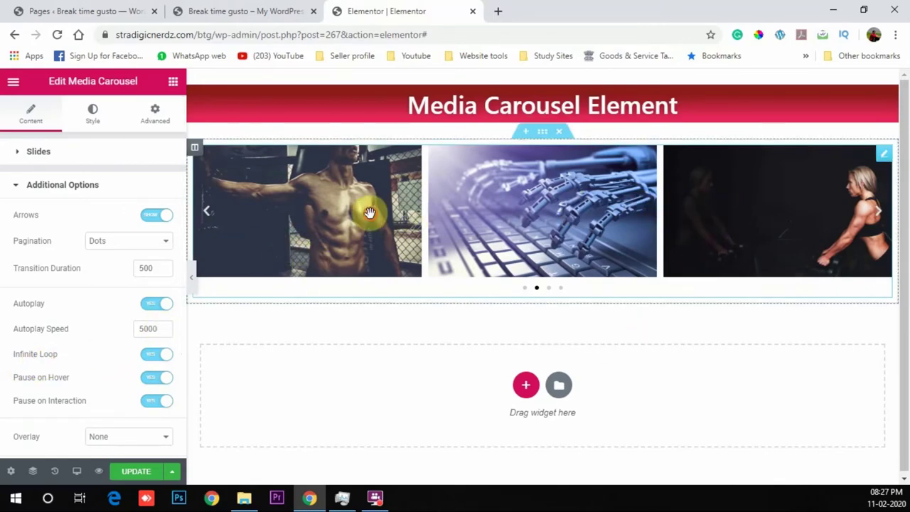
- Swipe the carousel preview forward to check the slides with Autoplay on
drag(619, 216, 359, 262)
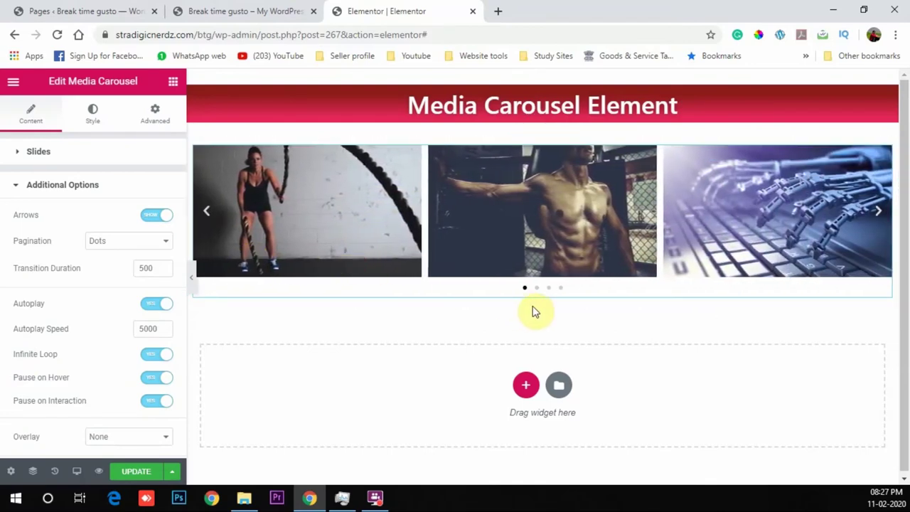
drag(646, 237, 462, 246)
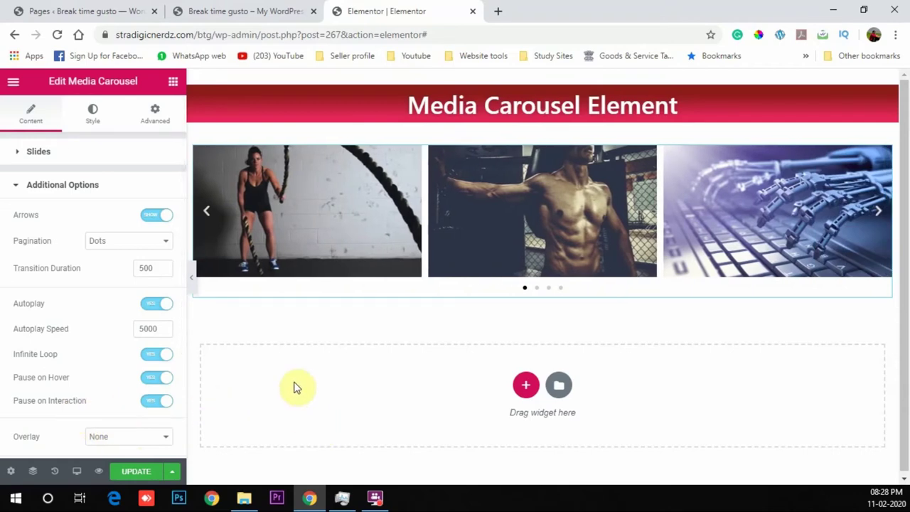
- Look through the existing elements on the live Break time gusto page and return to the Elementor editor
click(244, 10)
scroll(386, 288, down, 2)
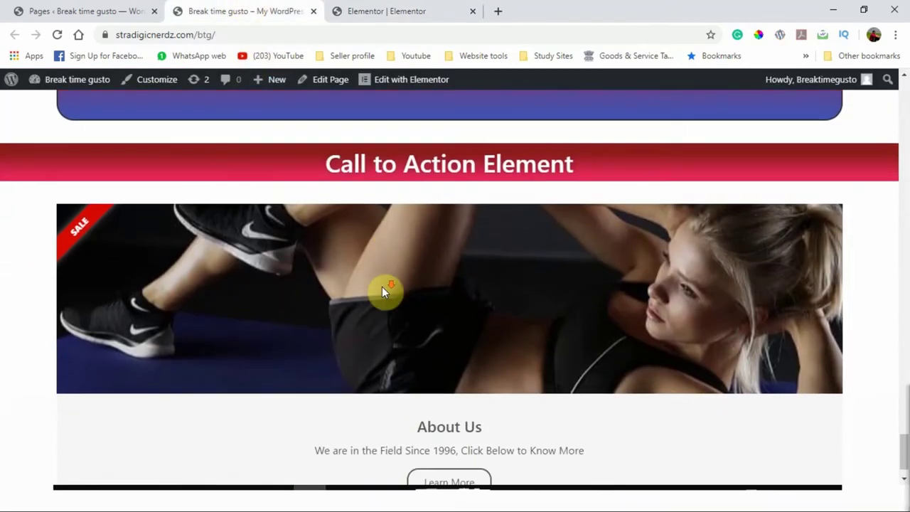
scroll(380, 295, up, 4)
scroll(378, 294, up, 15)
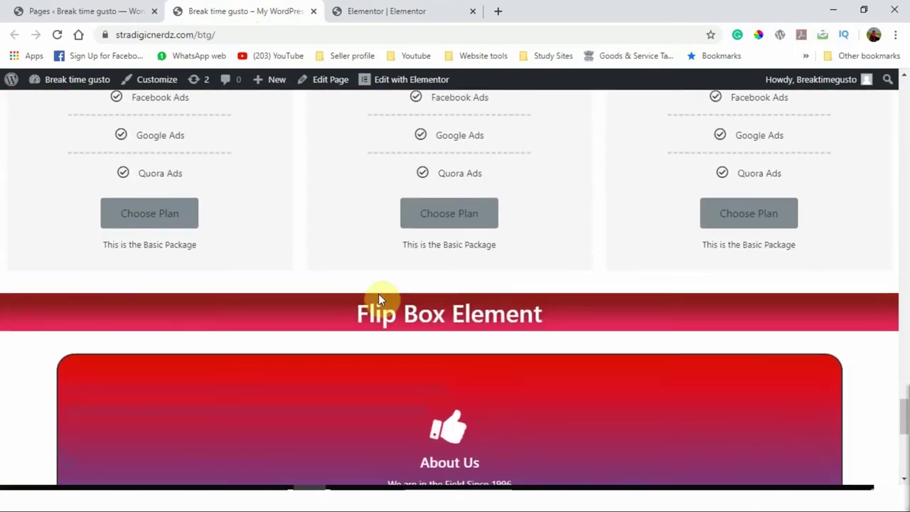
scroll(379, 275, up, 2)
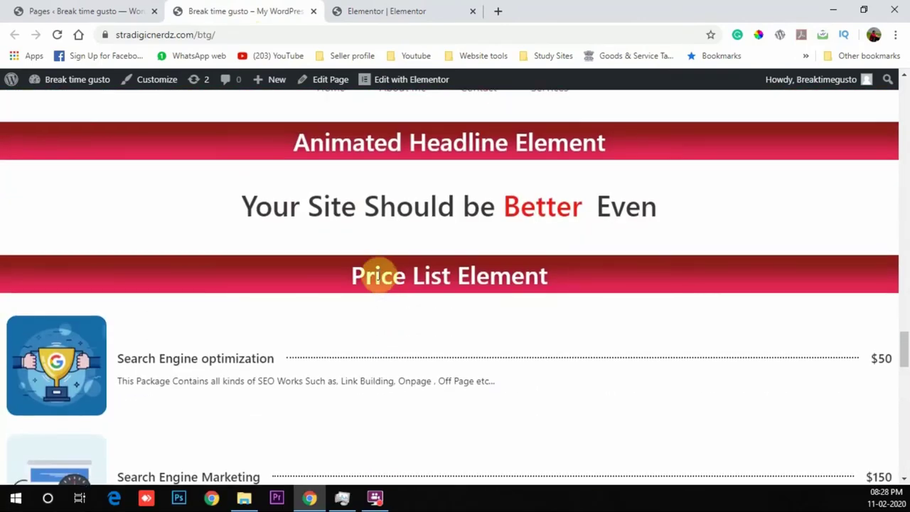
scroll(380, 272, down, 3)
click(440, 10)
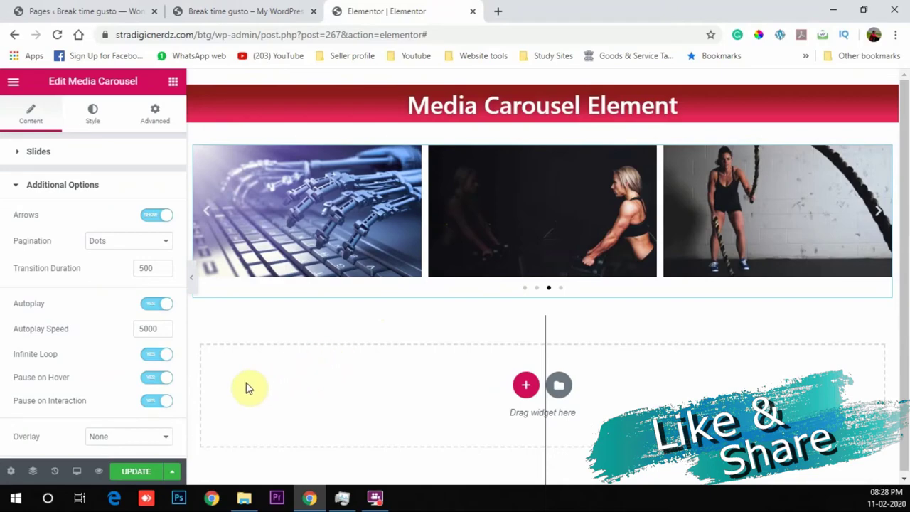
- Examine the Call to Action element on the live page again and return to the carousel's overlay options
scroll(118, 406, down, 2)
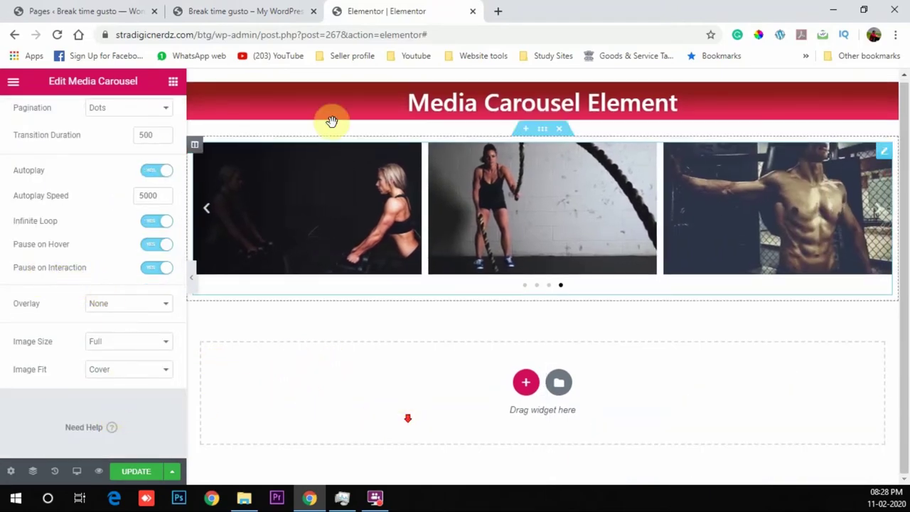
key(ctrl+shift+Tab)
scroll(358, 294, down, 15)
scroll(358, 295, down, 5)
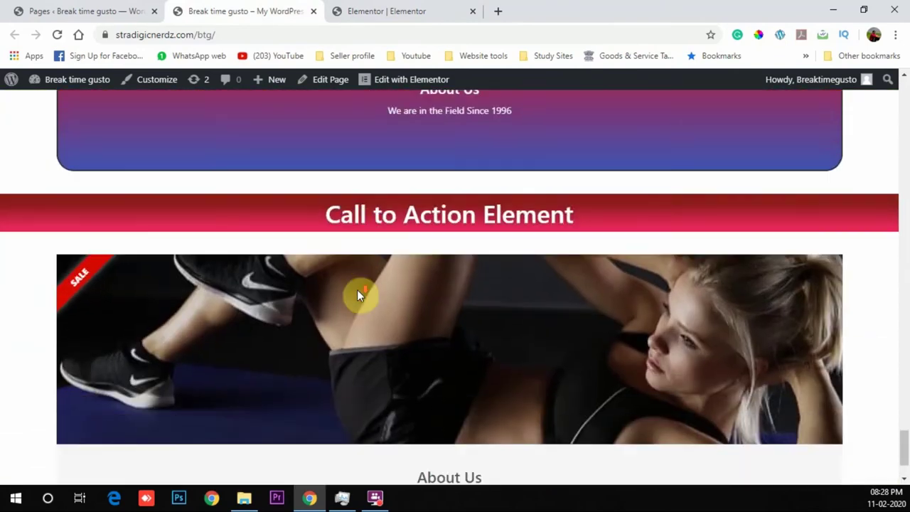
click(386, 9)
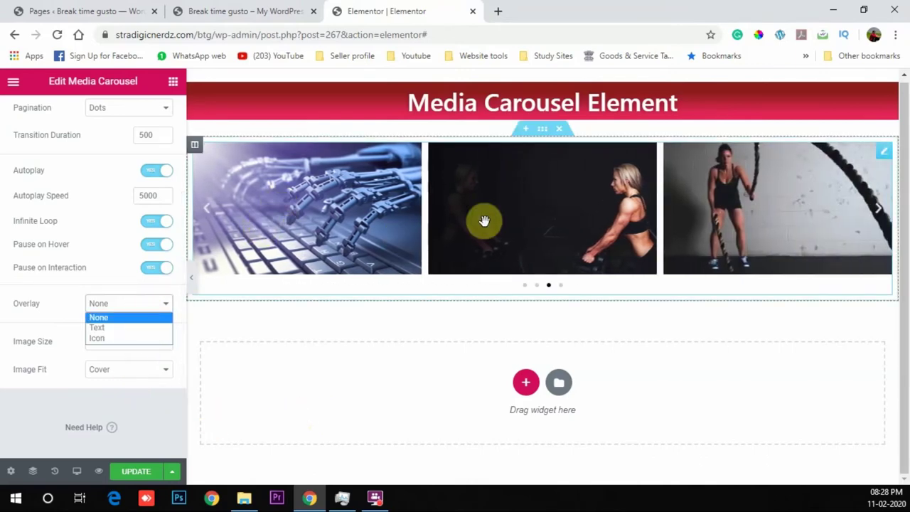
- Try the Text overlay on the carousel slides and load the WordPress Media Library in the Pages browser tab
click(104, 328)
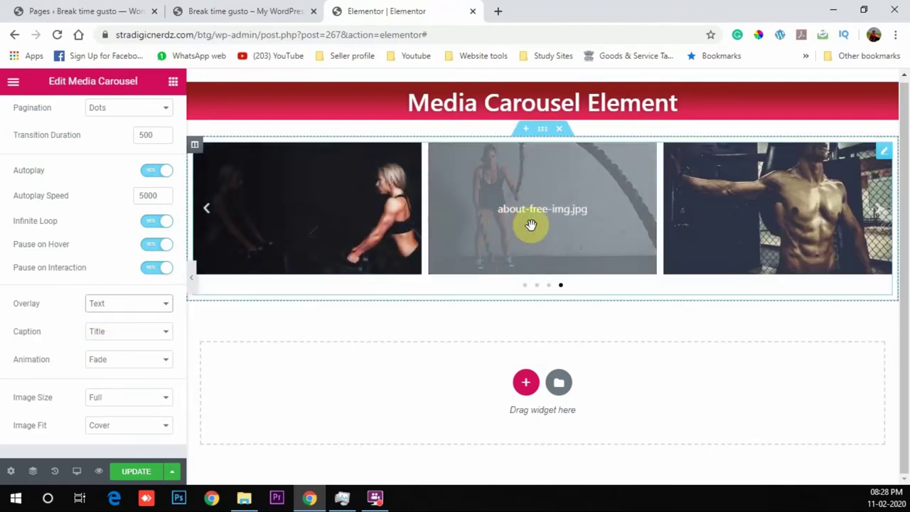
click(116, 6)
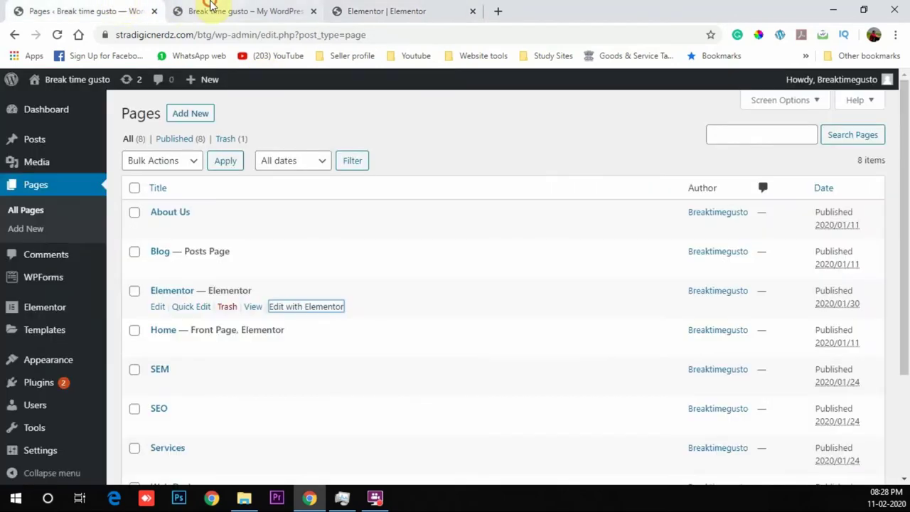
click(209, 7)
click(105, 7)
click(41, 161)
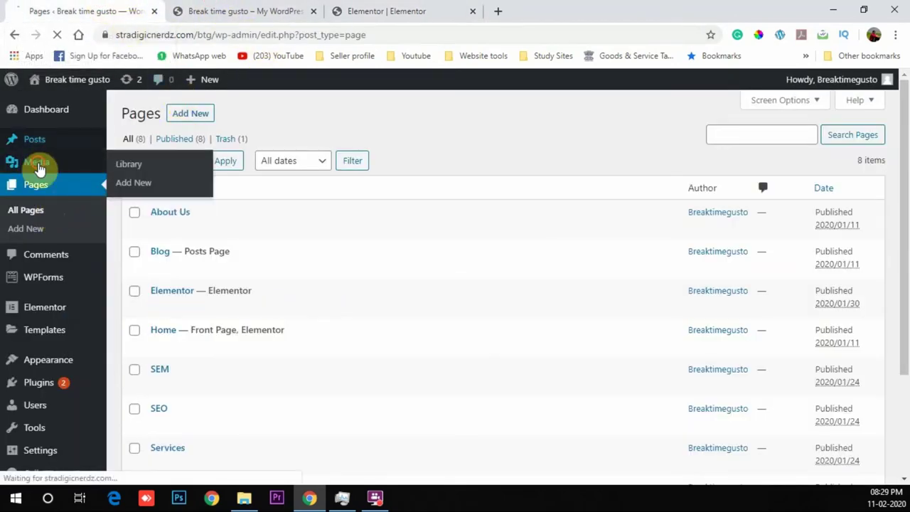
click(355, 8)
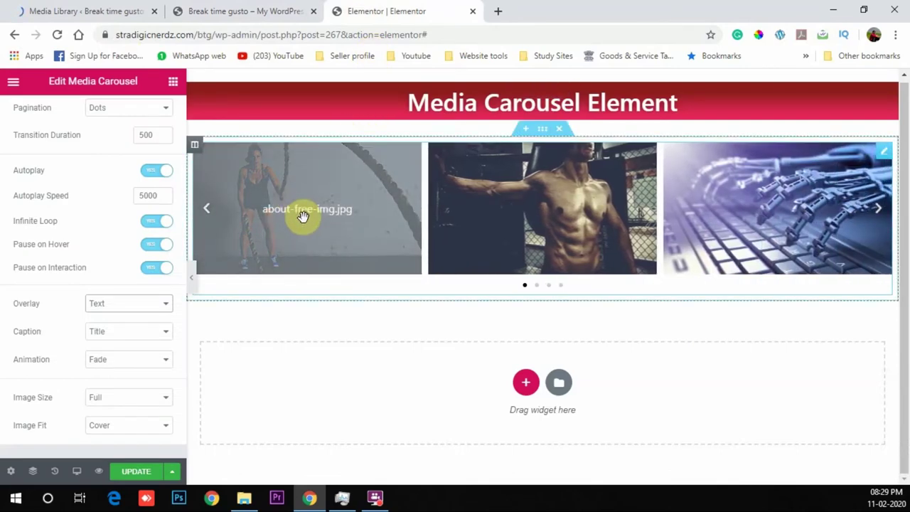
- View the overlay's caption choices, check the Media Library, and preview the Title overlay text on a slide
scroll(135, 332, down, 1)
click(135, 267)
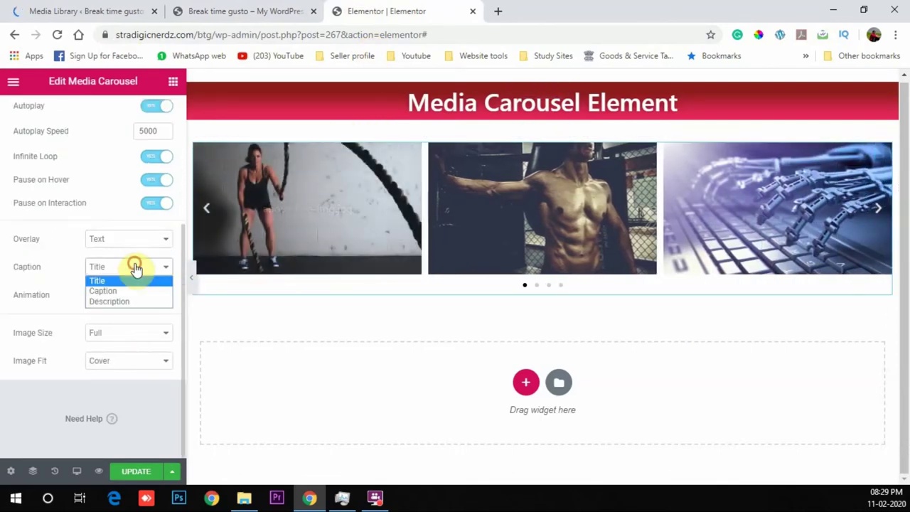
click(85, 11)
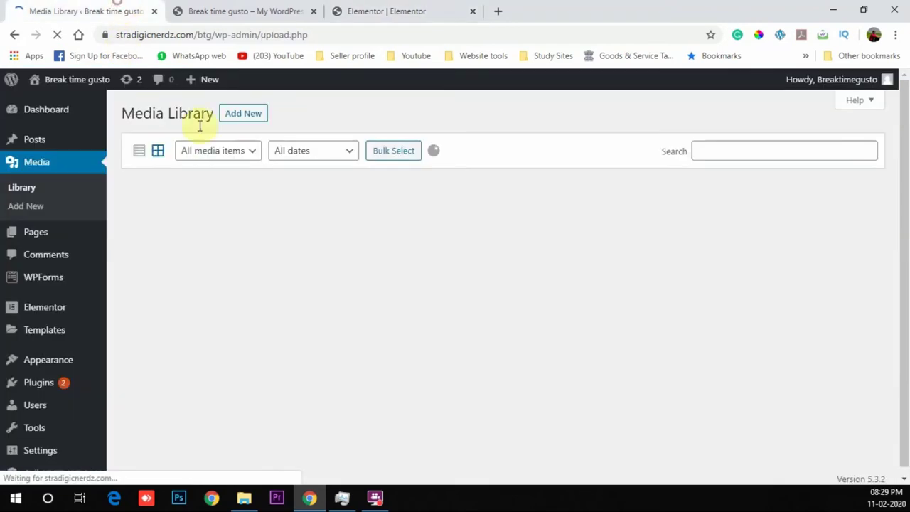
click(377, 7)
mouse_move(365, 254)
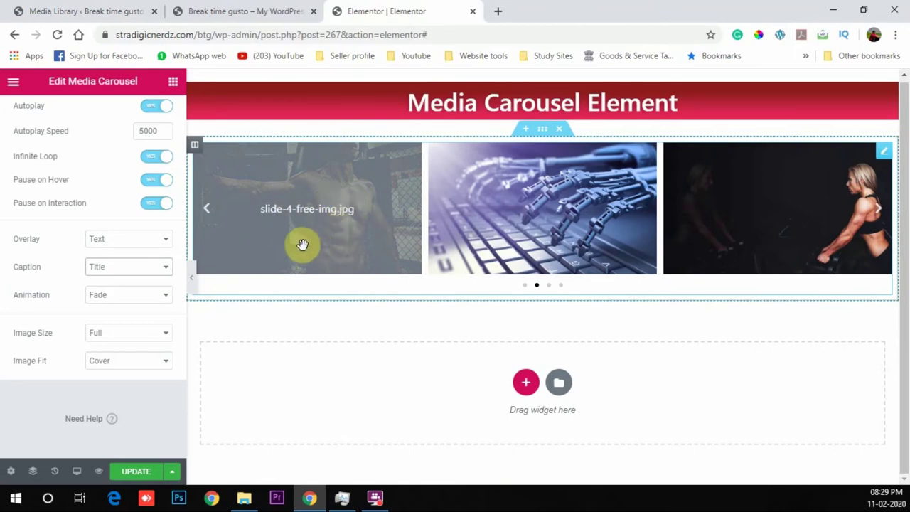
- Try the Icon overlay with the plus icon on the slides and set the overlay back to None
click(151, 239)
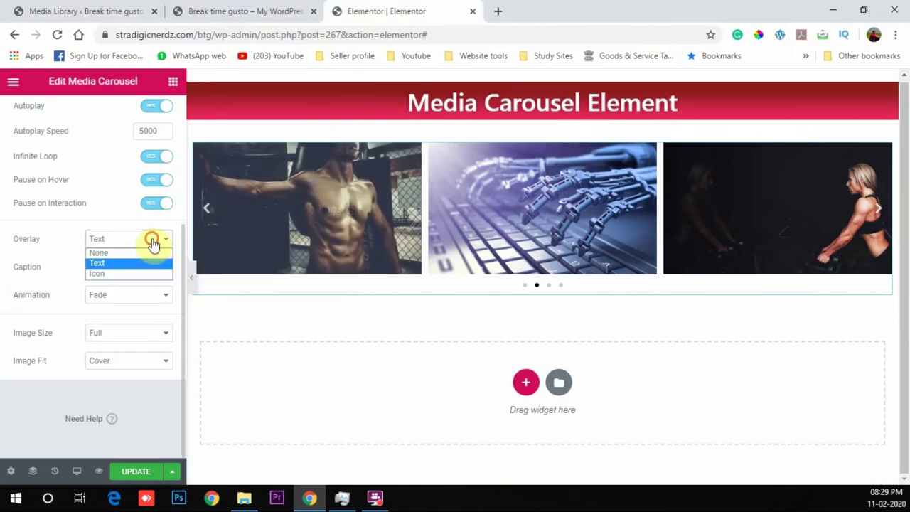
click(129, 275)
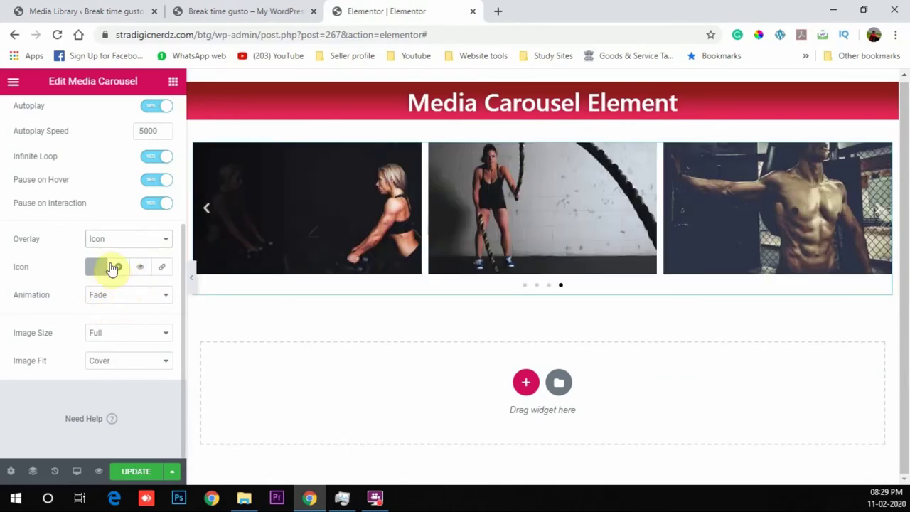
click(119, 267)
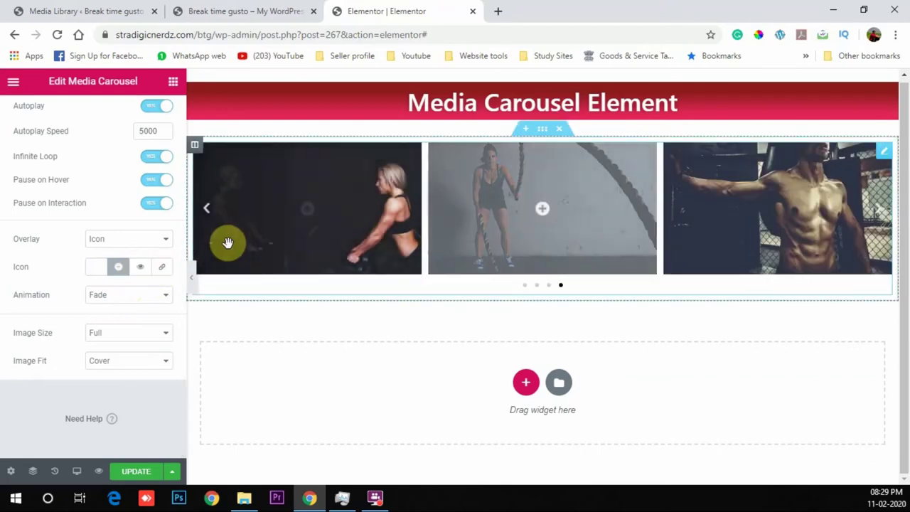
click(154, 244)
click(133, 252)
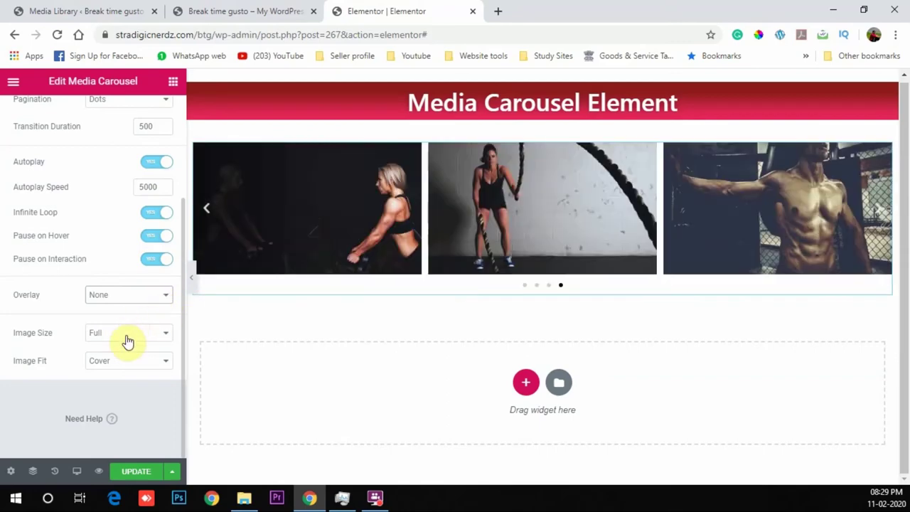
- View the image size choices, try the Contain and Auto image fits, and set Image Fit back to Cover
click(126, 334)
click(126, 337)
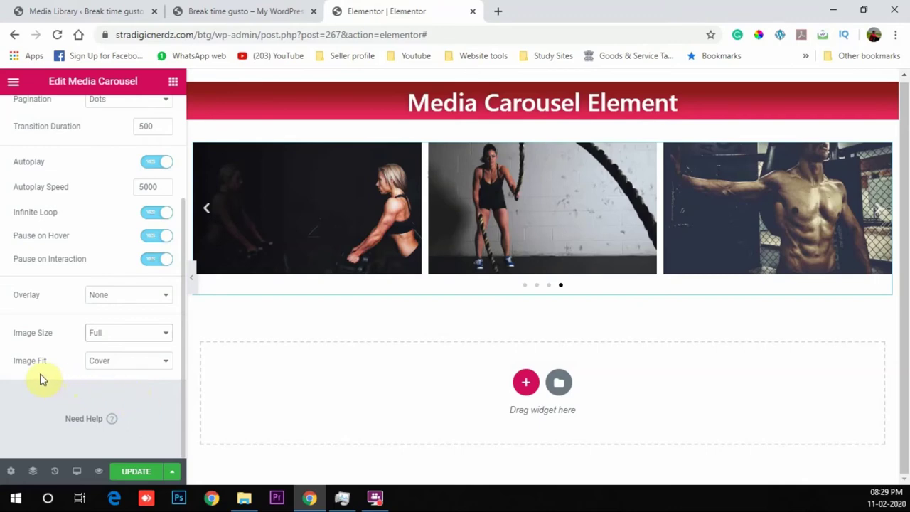
click(110, 362)
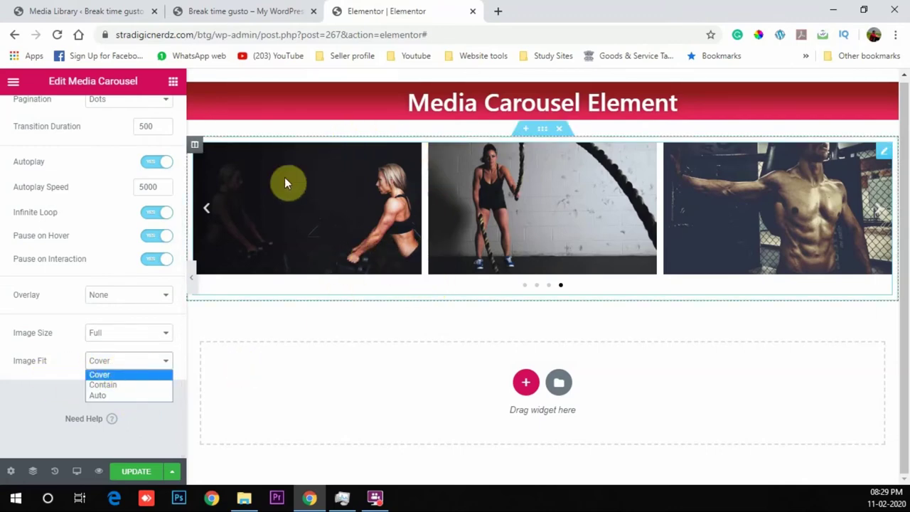
click(136, 385)
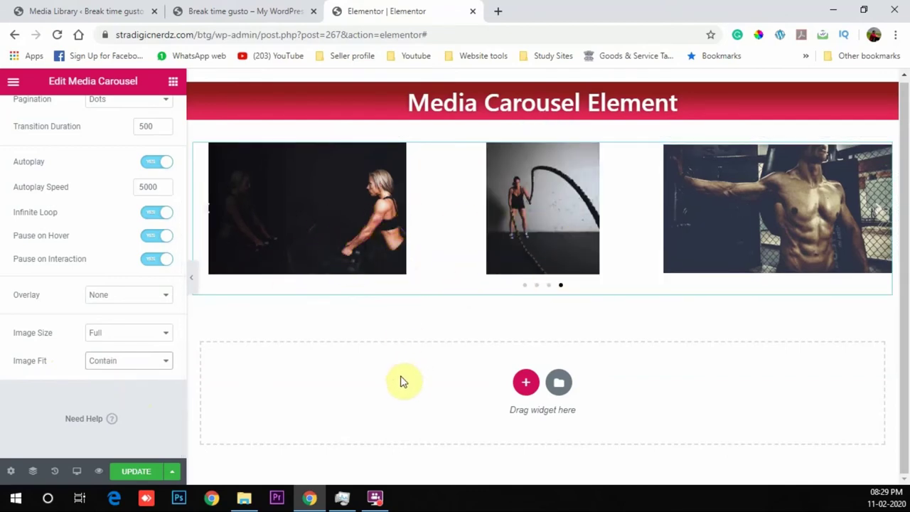
click(121, 363)
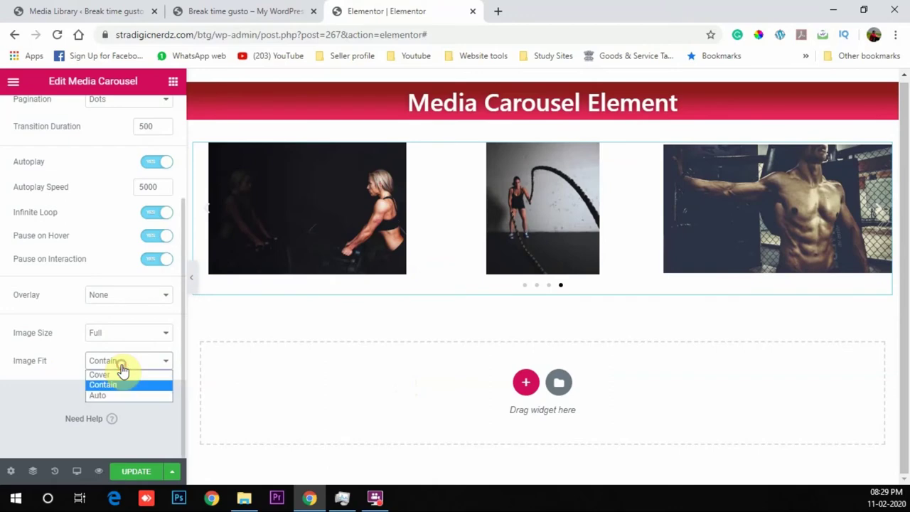
click(109, 396)
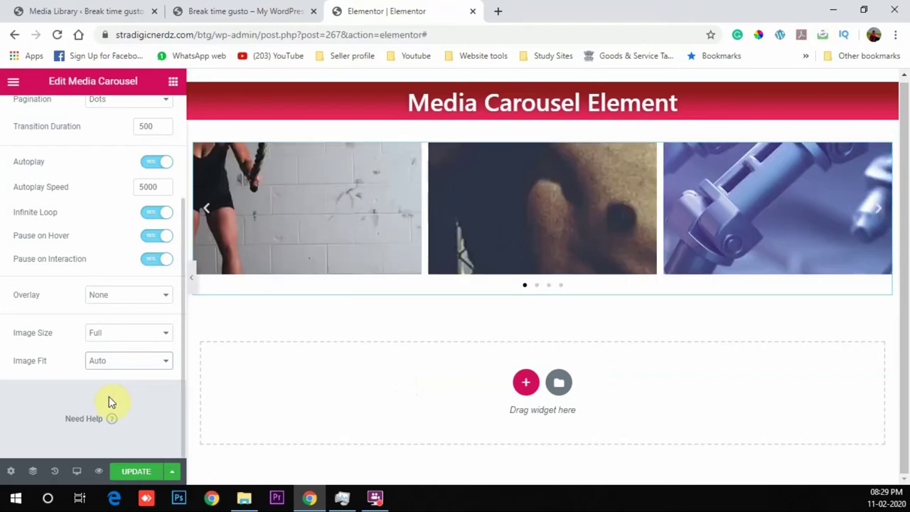
click(125, 362)
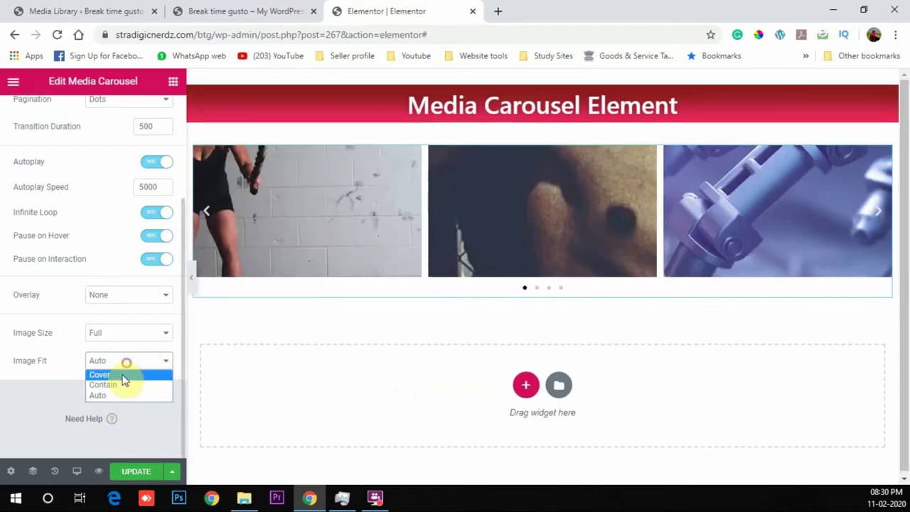
click(122, 374)
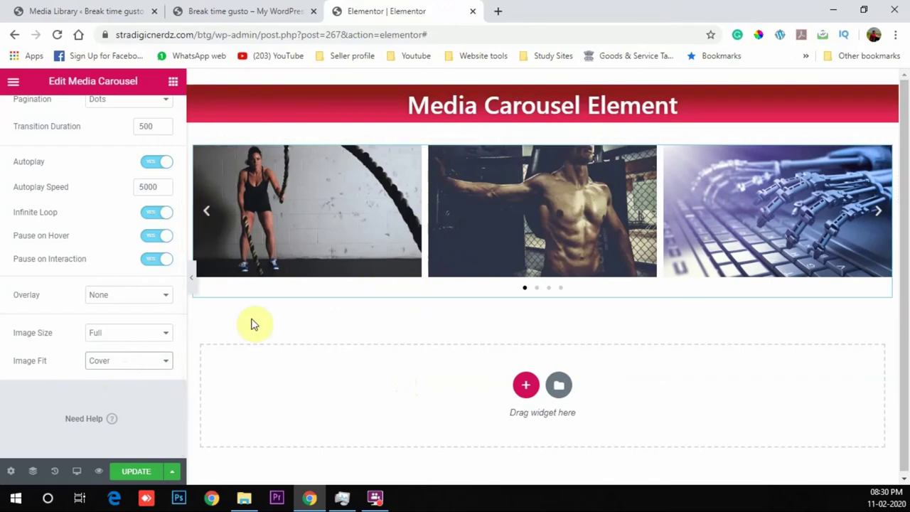
- Leave the Additional Options and open the carousel's slide style settings
scroll(128, 347, up, 2)
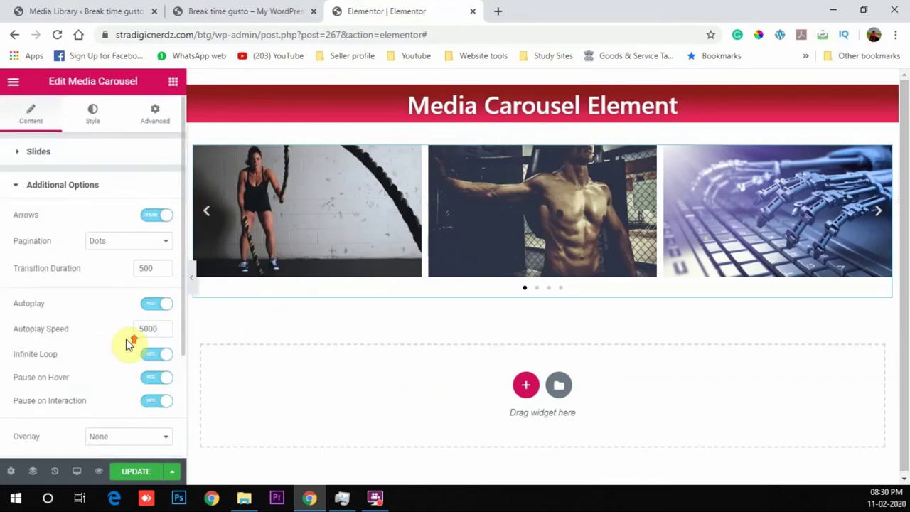
click(60, 186)
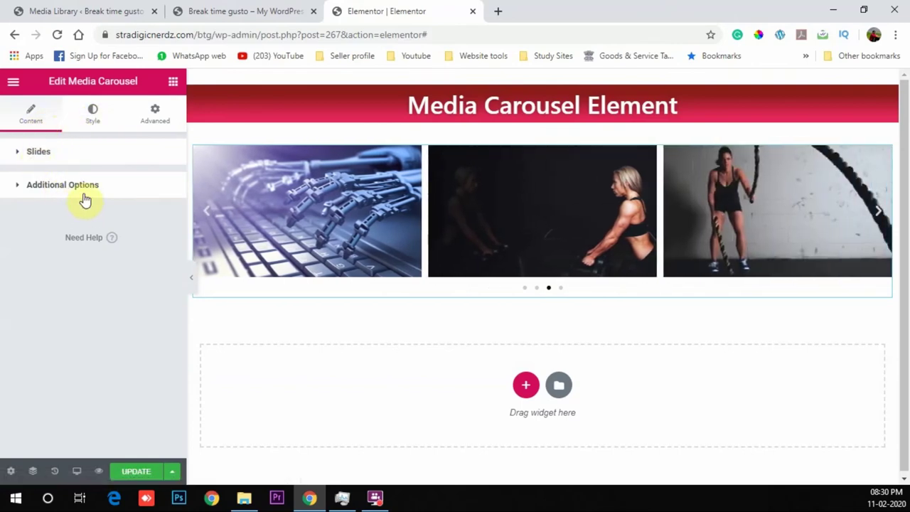
click(92, 112)
click(61, 151)
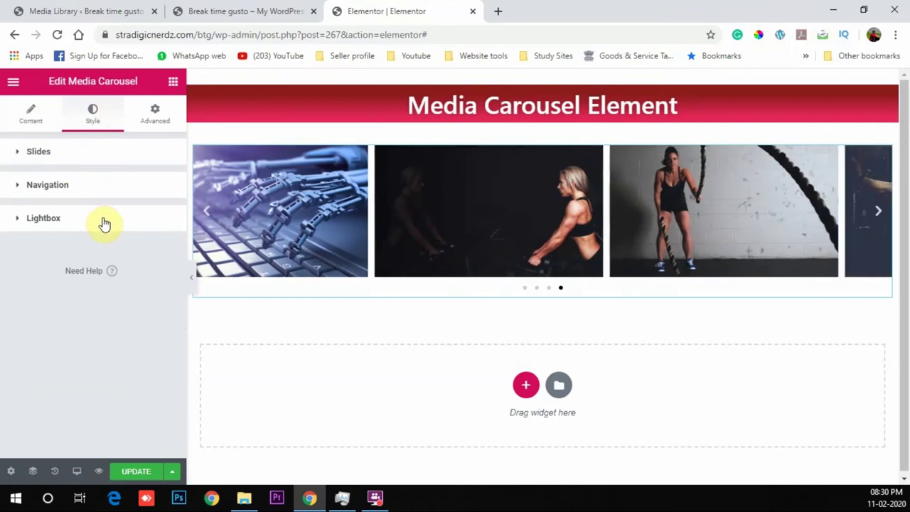
click(63, 158)
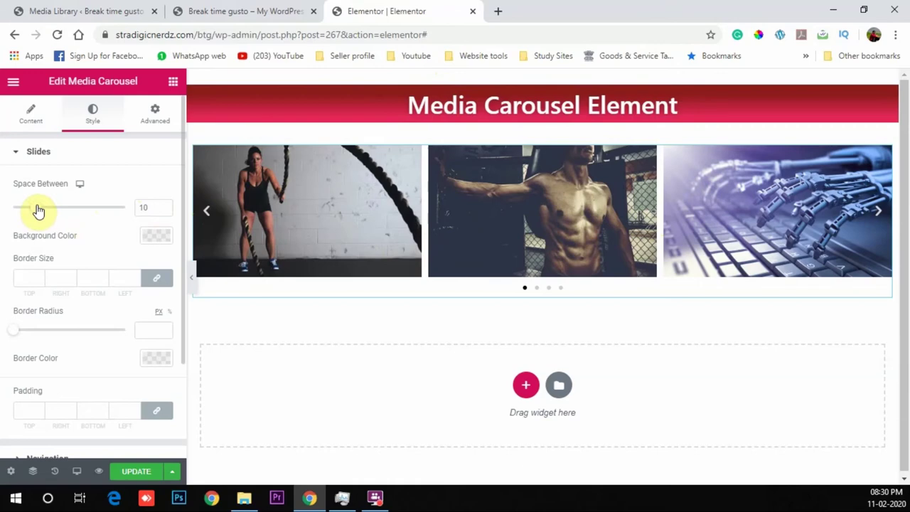
- Try a spacing of 18 between slides and background color #B15B5B, reverting both changes
drag(34, 209, 67, 211)
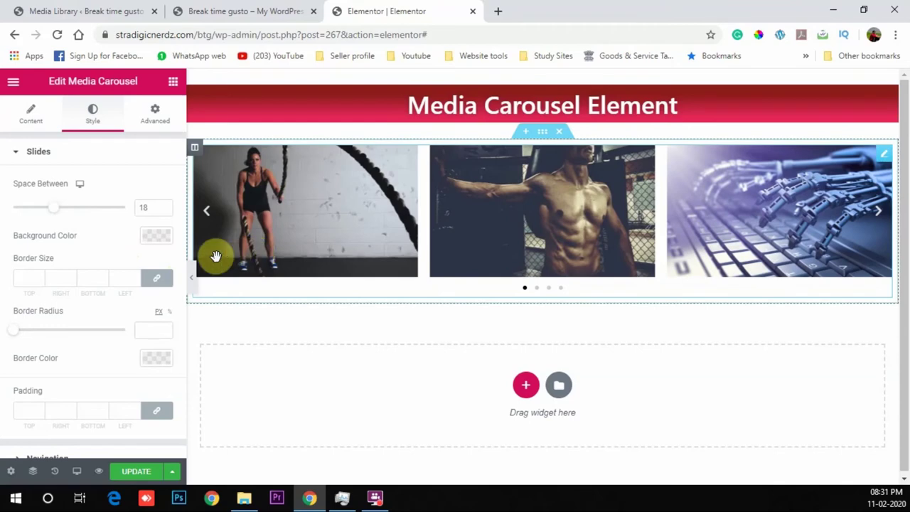
key(ctrl+z)
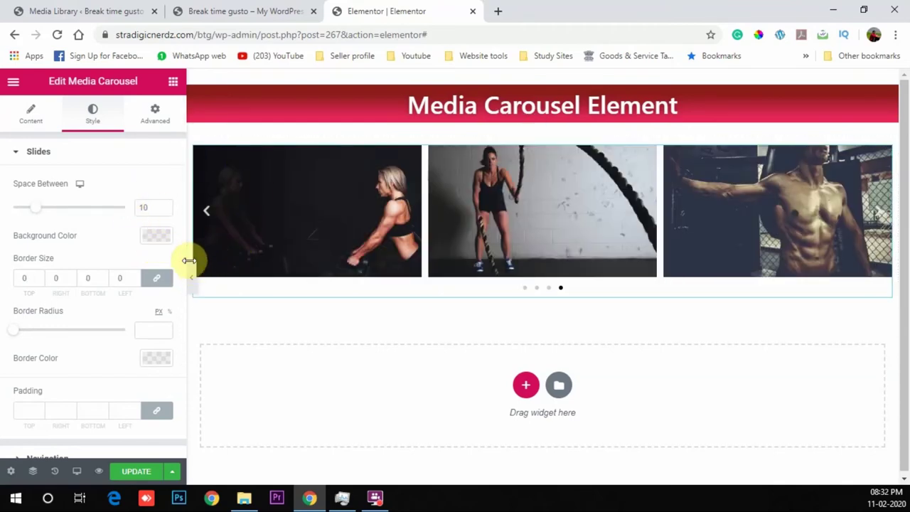
click(154, 243)
drag(197, 305, 165, 320)
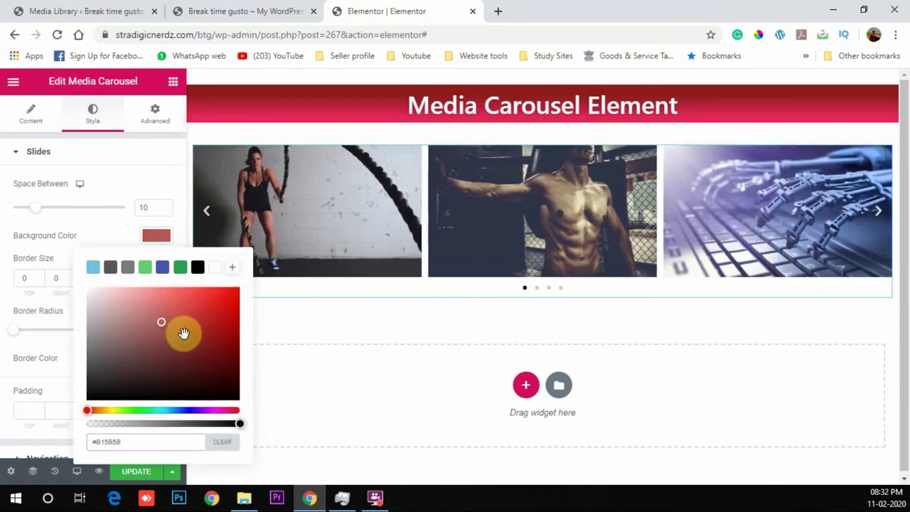
click(222, 442)
click(162, 239)
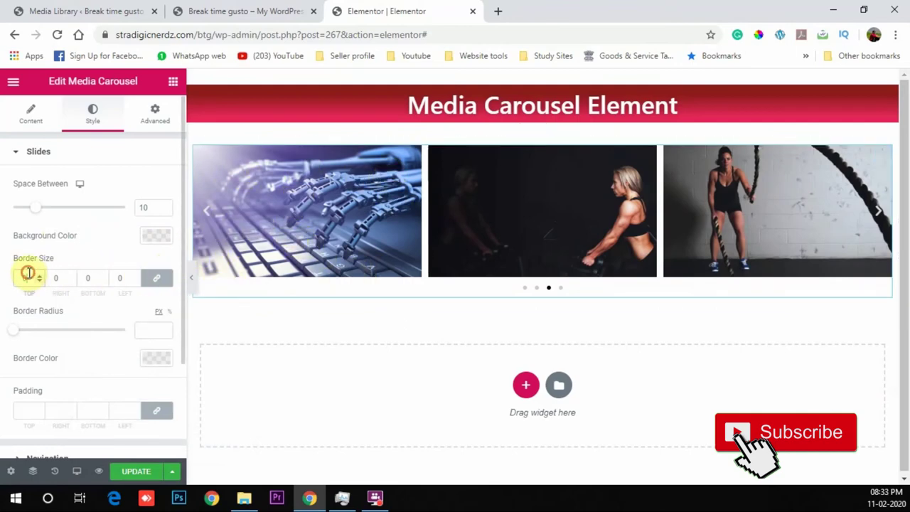
- Give the slides a border size of 3 on all sides, a border radius of 14 px and the red border color #FF0B0B
key(Up)
key(Up)
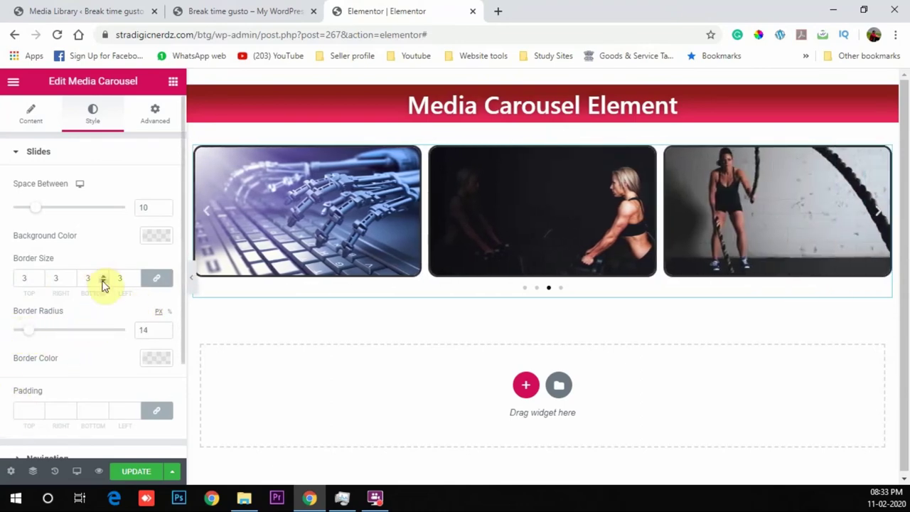
scroll(92, 370, down, 1)
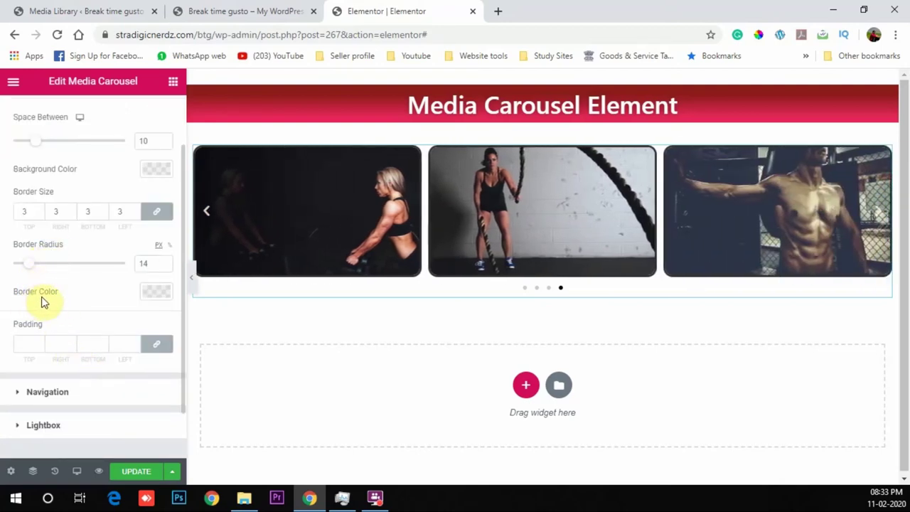
click(156, 297)
click(342, 120)
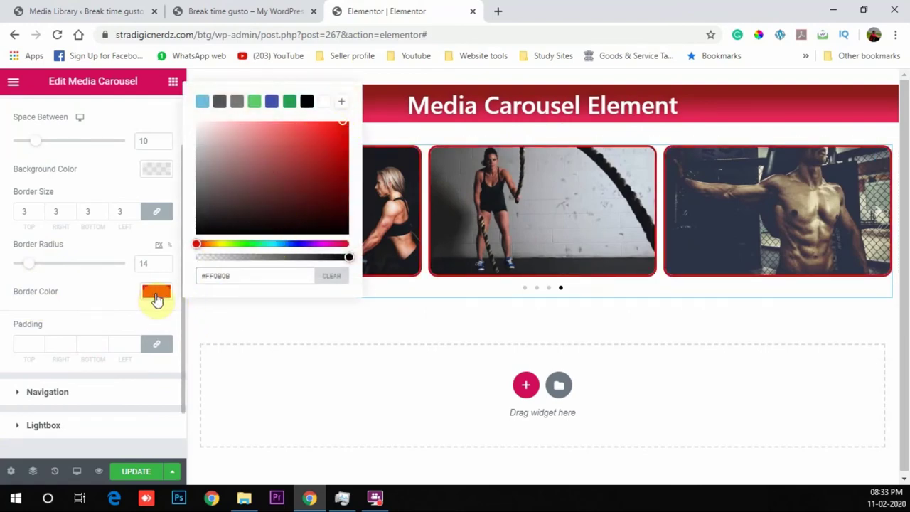
click(182, 300)
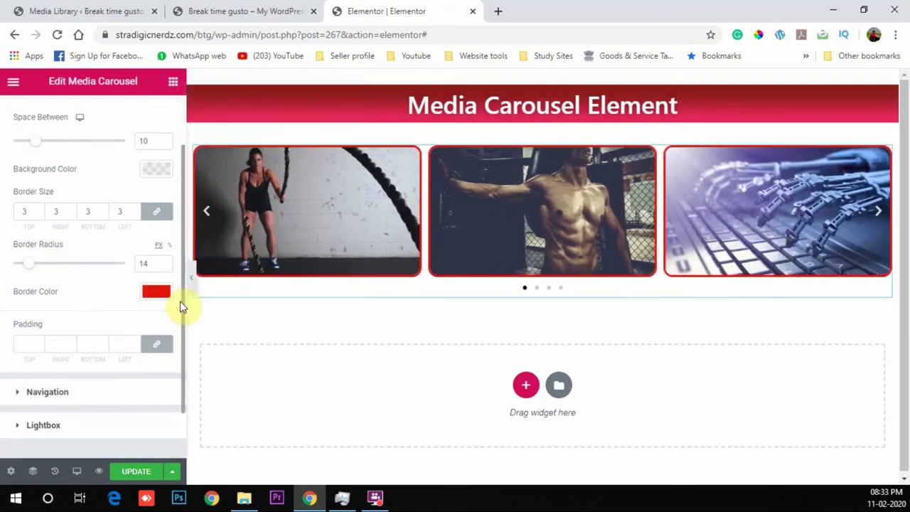
- Clear the slides' border color and set the border size to 0 on all sides
click(163, 299)
click(332, 275)
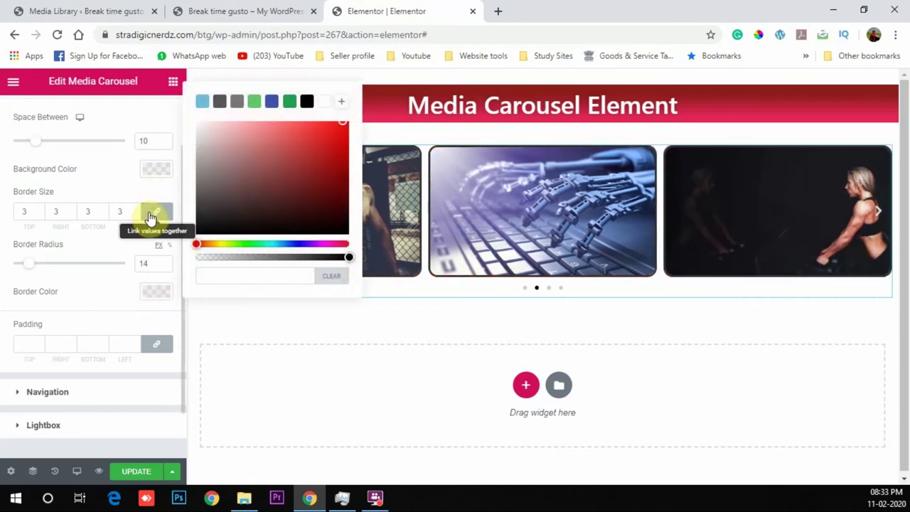
click(39, 215)
click(39, 215)
click(39, 215)
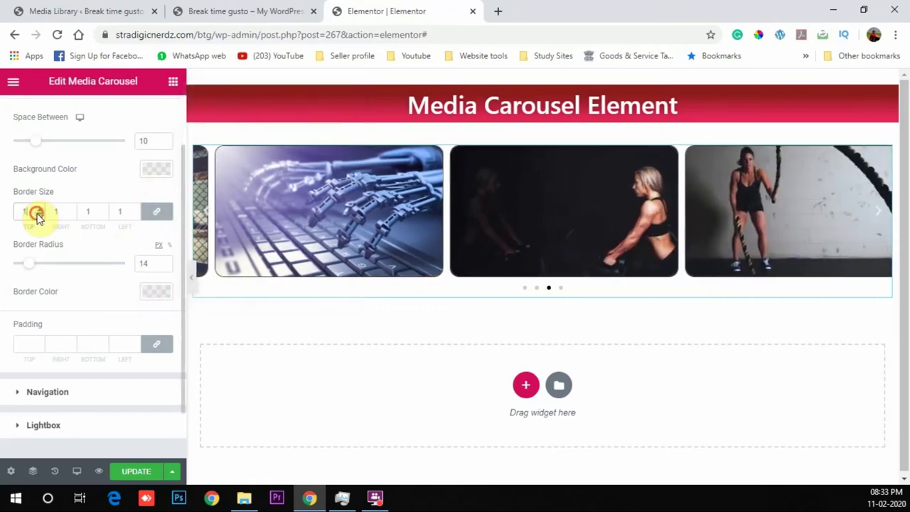
scroll(81, 322, down, 1)
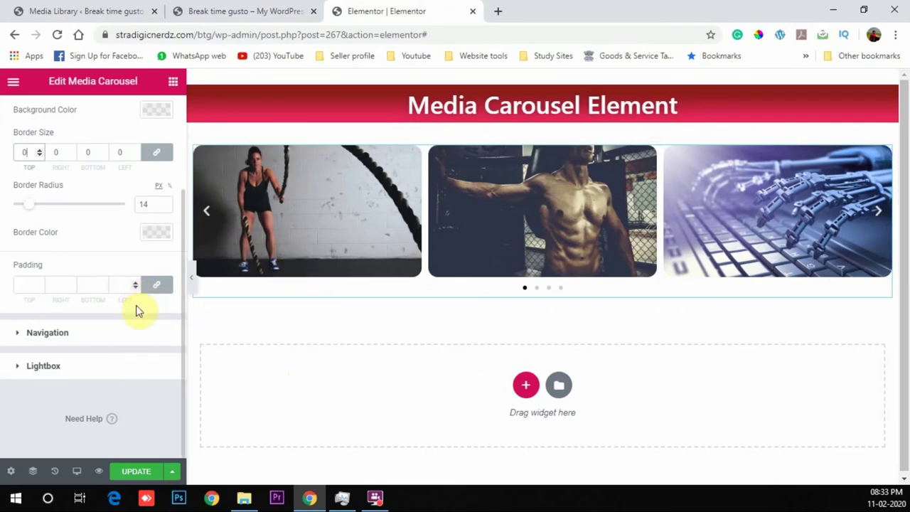
- Set the navigation arrows' size to 28 and their color to red
click(50, 334)
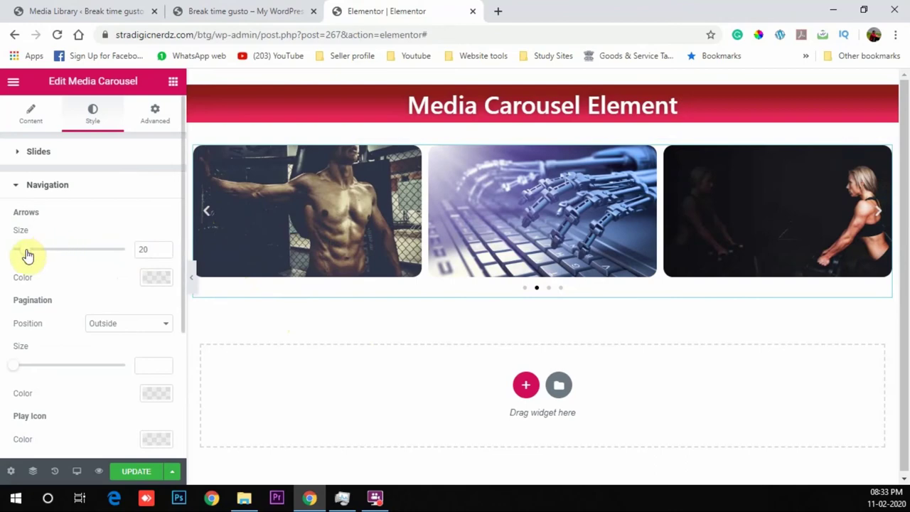
mouse_move(26, 255)
mouse_down()
mouse_move(95, 258)
mouse_move(39, 259)
mouse_up()
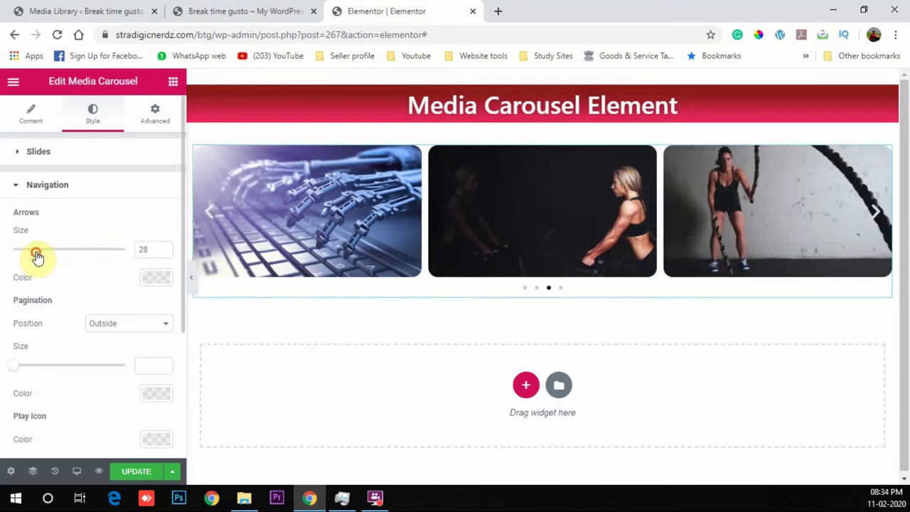
click(155, 285)
drag(305, 234, 349, 213)
click(175, 274)
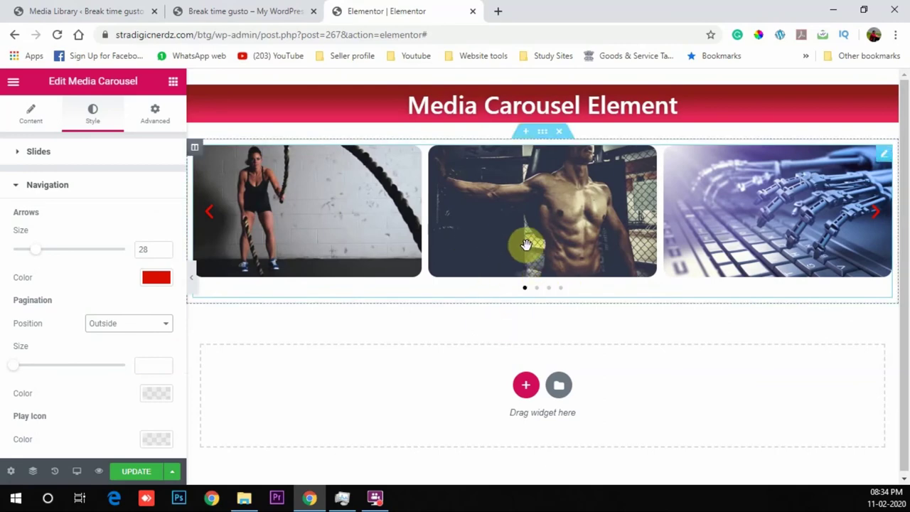
- Try the Inside position for the pagination dots and set it back to Outside
click(125, 324)
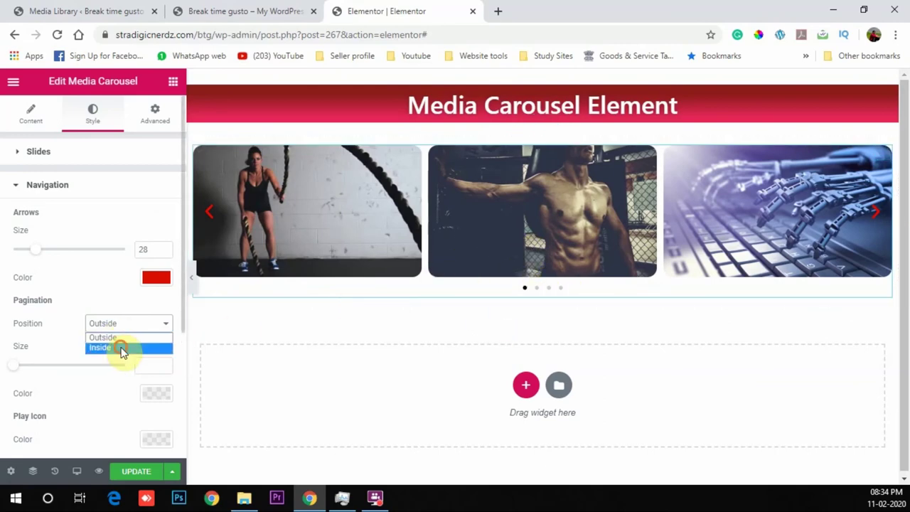
click(123, 348)
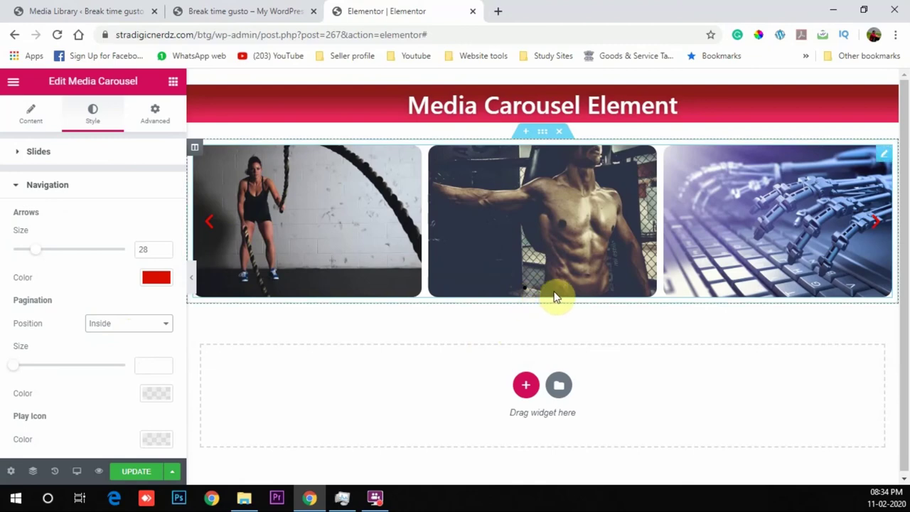
click(154, 325)
click(132, 338)
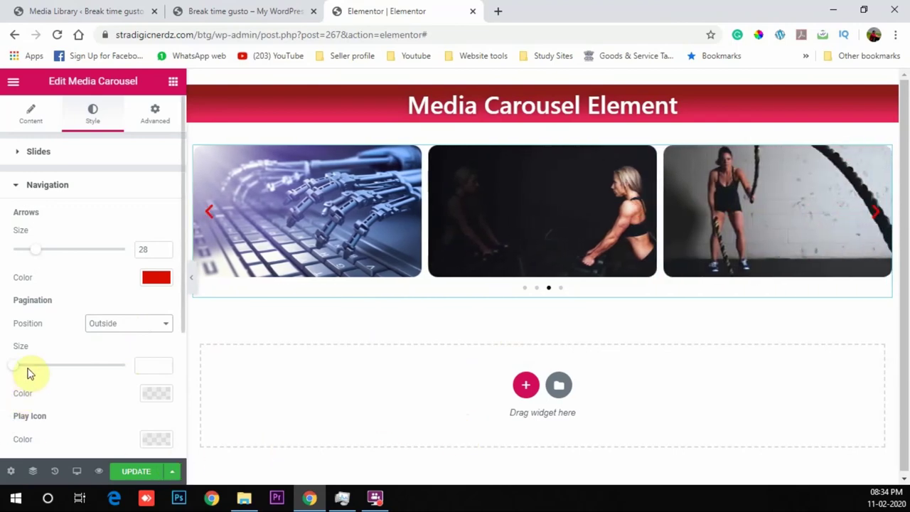
- Set the pagination dots' size to 5 and look over the play icon settings
mouse_move(27, 370)
mouse_down()
mouse_move(97, 366)
mouse_move(44, 366)
mouse_up()
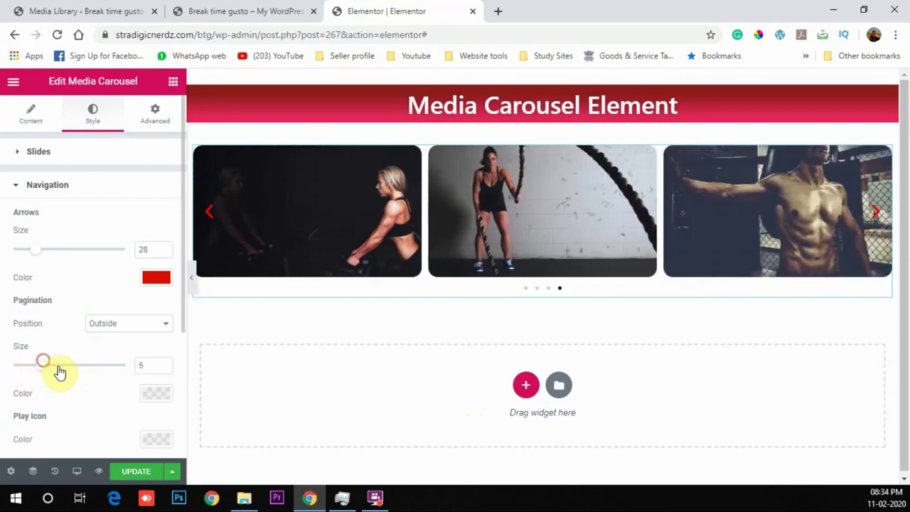
scroll(63, 367, down, 1)
scroll(92, 254, down, 2)
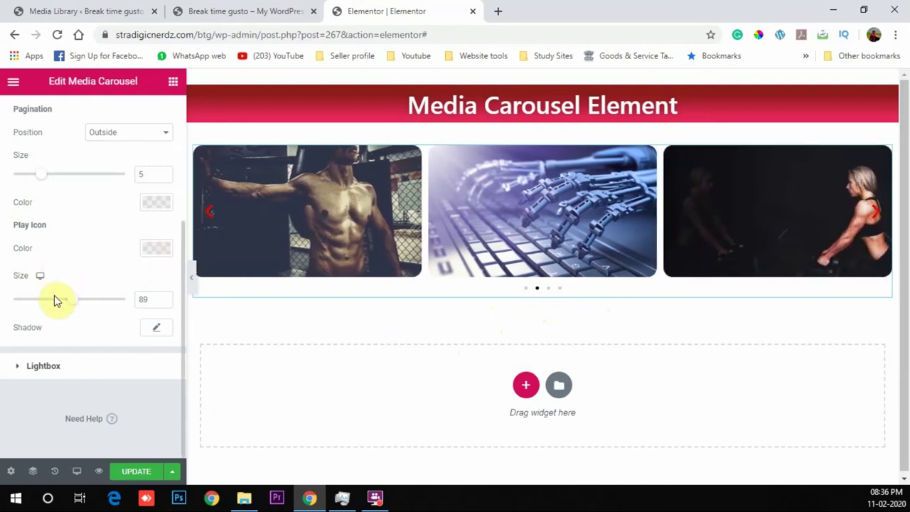
- Review the carousel's Lightbox and Navigation style options and its advanced Motion Effects settings
click(39, 365)
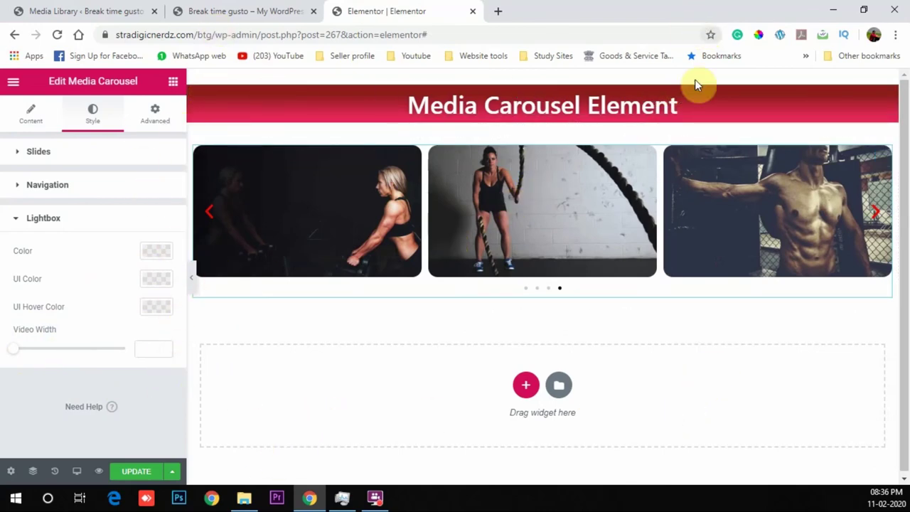
click(66, 220)
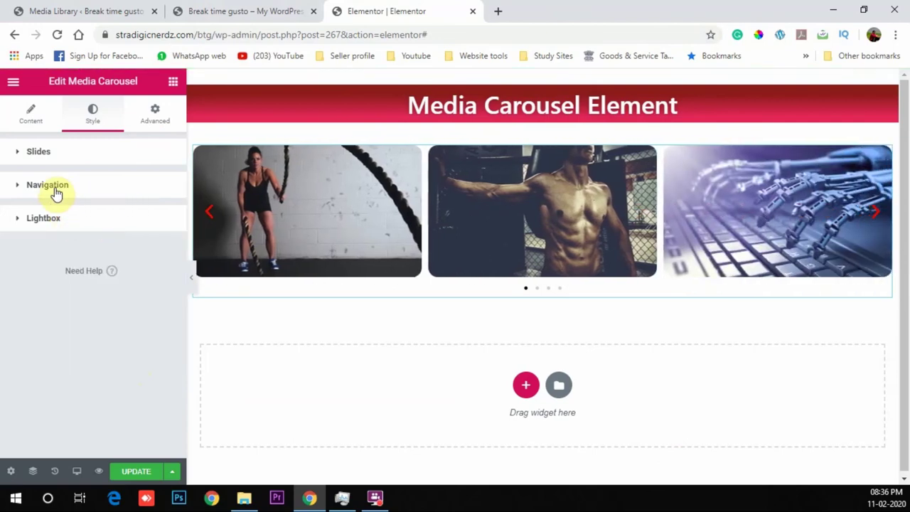
click(56, 194)
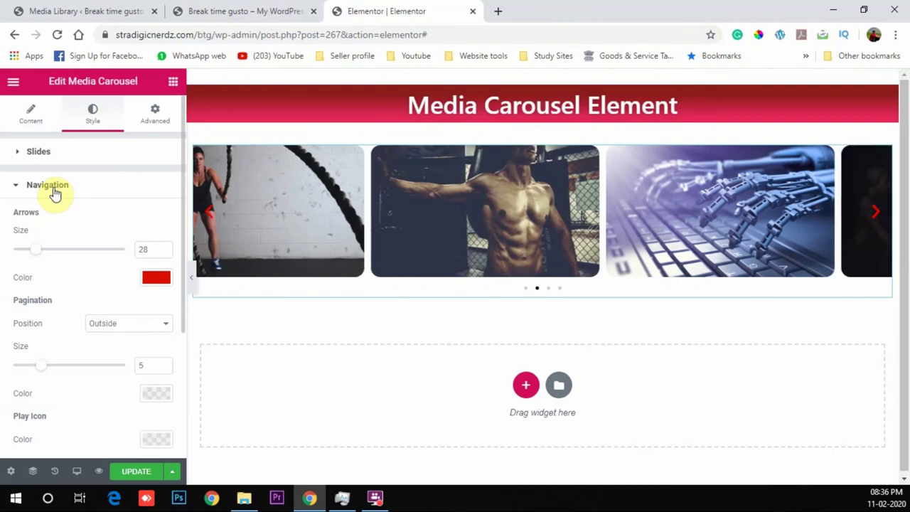
click(56, 194)
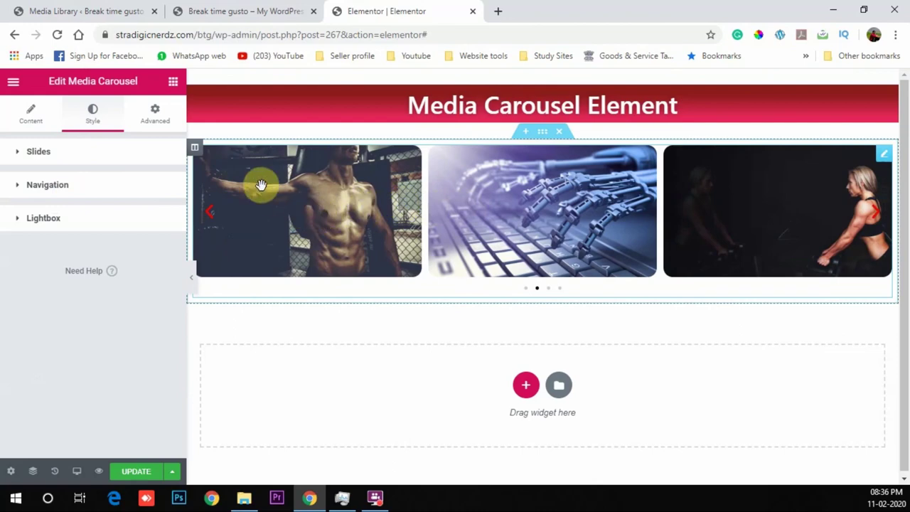
click(31, 123)
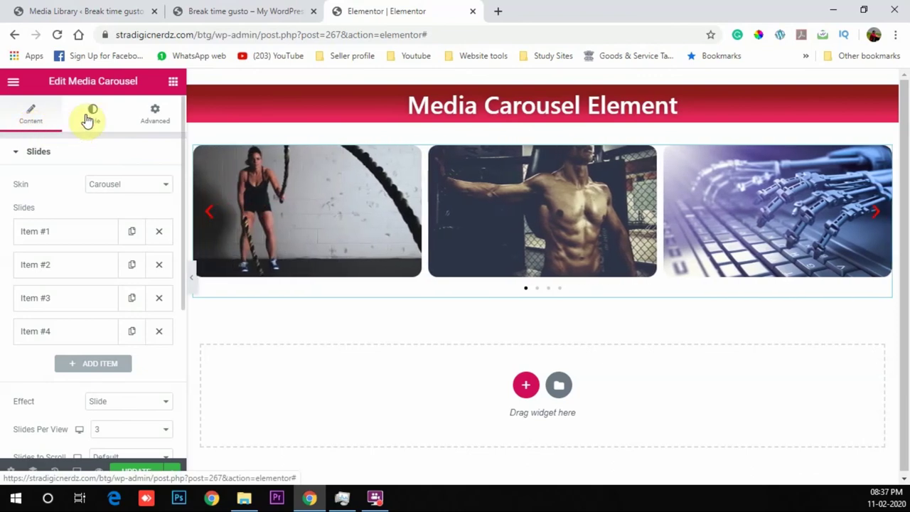
click(89, 119)
click(61, 152)
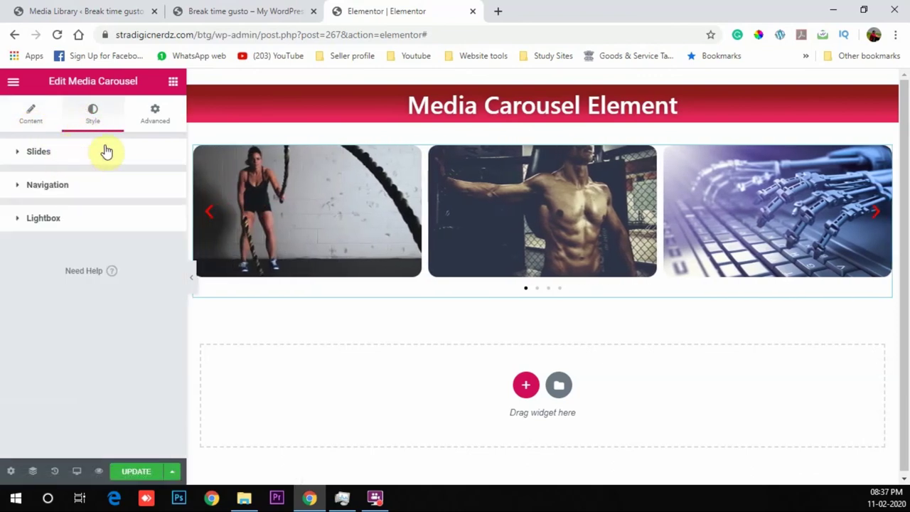
click(156, 112)
click(57, 151)
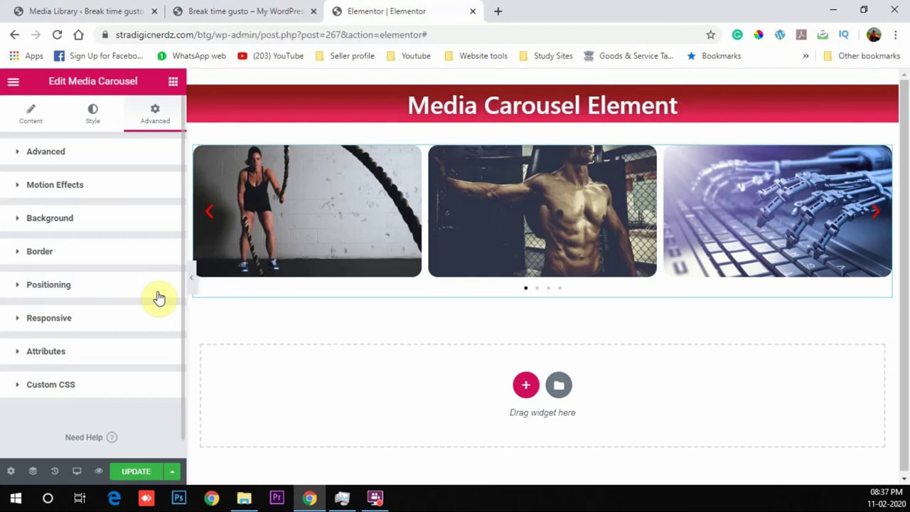
click(91, 184)
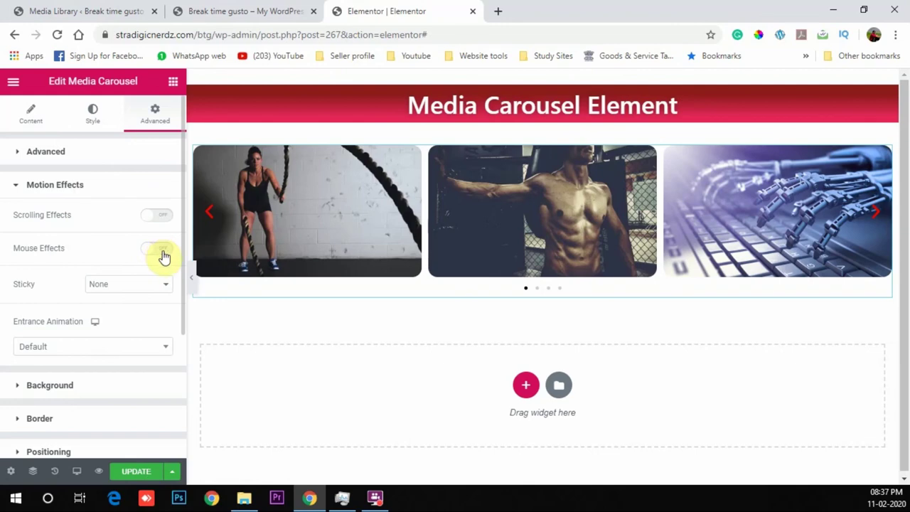
click(79, 184)
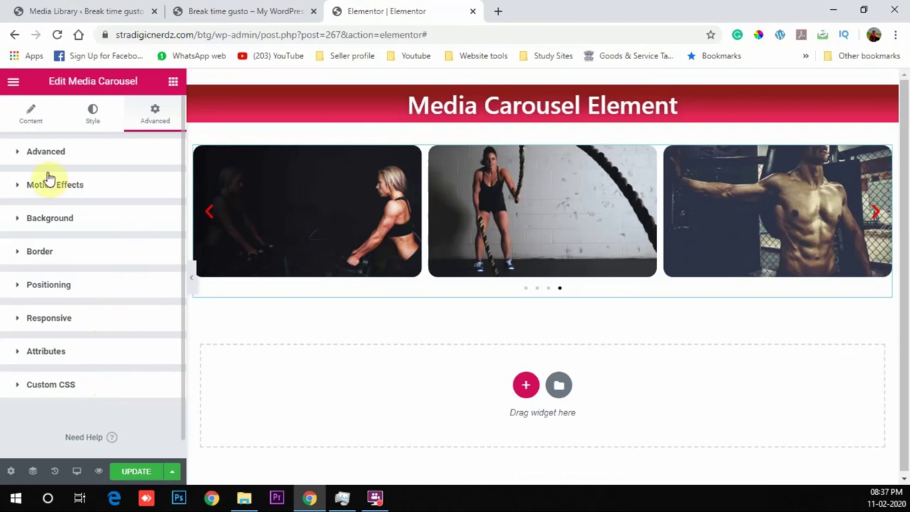
- Update the page with the styled carousel and browse the widget library to the carousel widgets
click(29, 124)
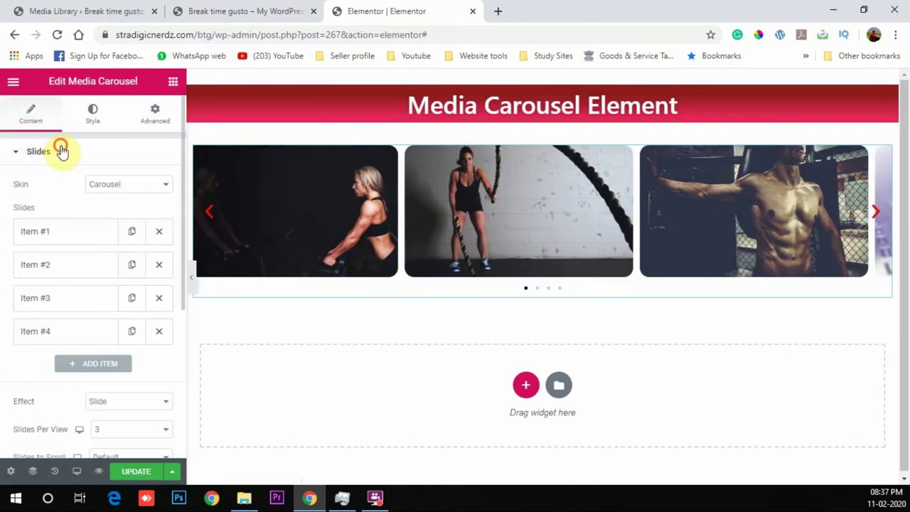
click(61, 151)
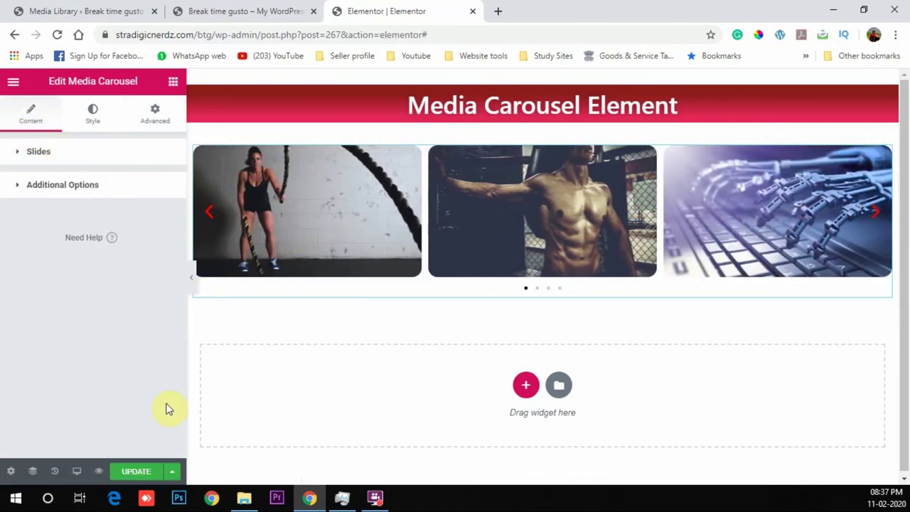
click(135, 472)
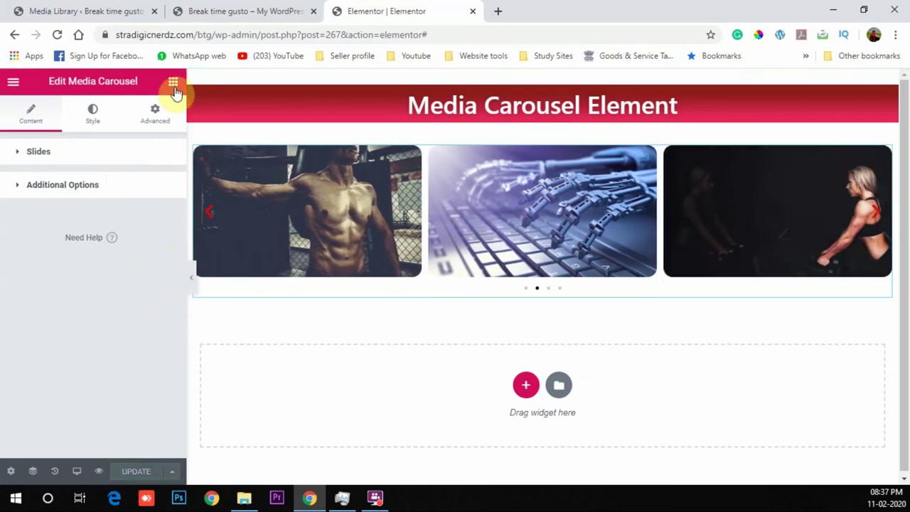
click(173, 87)
scroll(111, 325, down, 10)
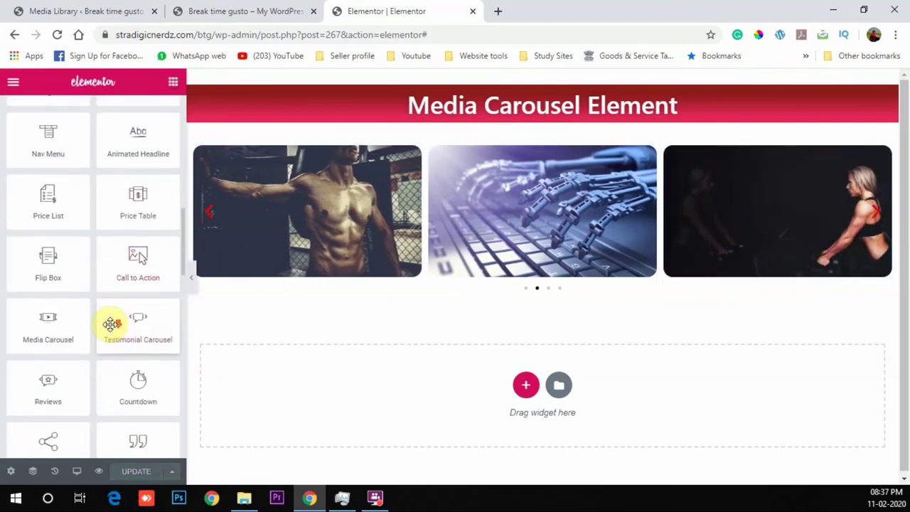